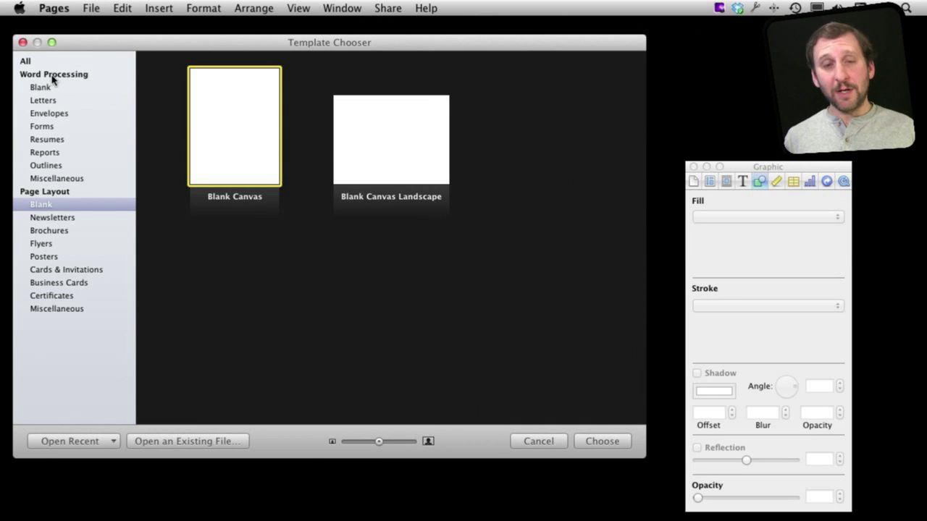
# - Create a new Blank Canvas page-layout document, move its window left, and show the Media photo browser
pyautogui.click(46, 207)
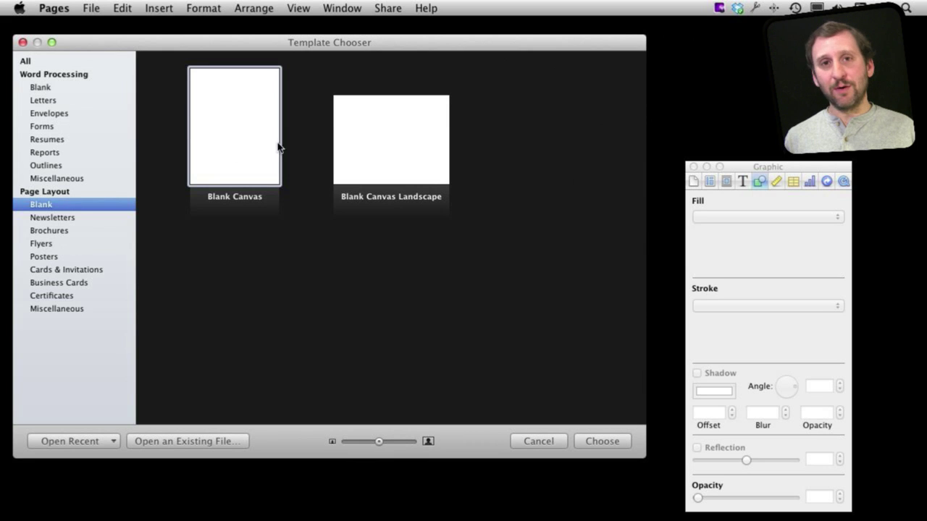
pyautogui.click(241, 147)
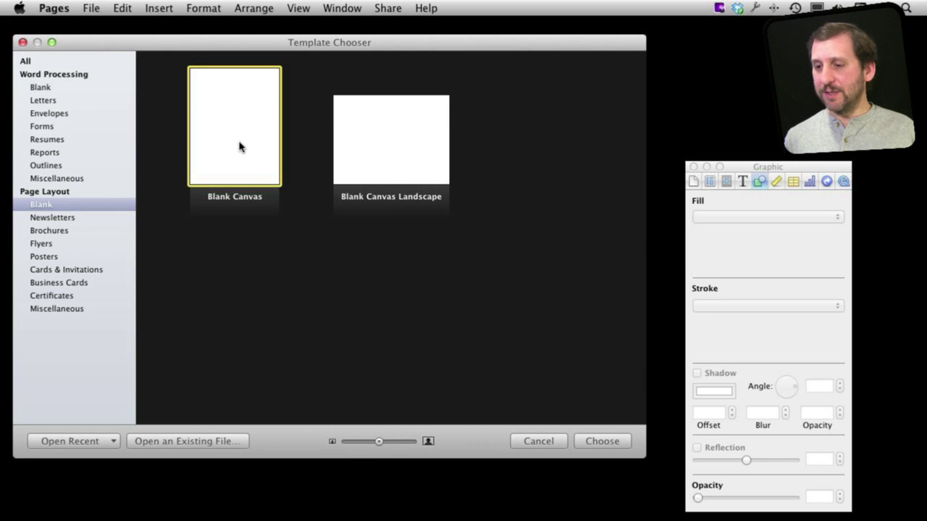
pyautogui.click(614, 444)
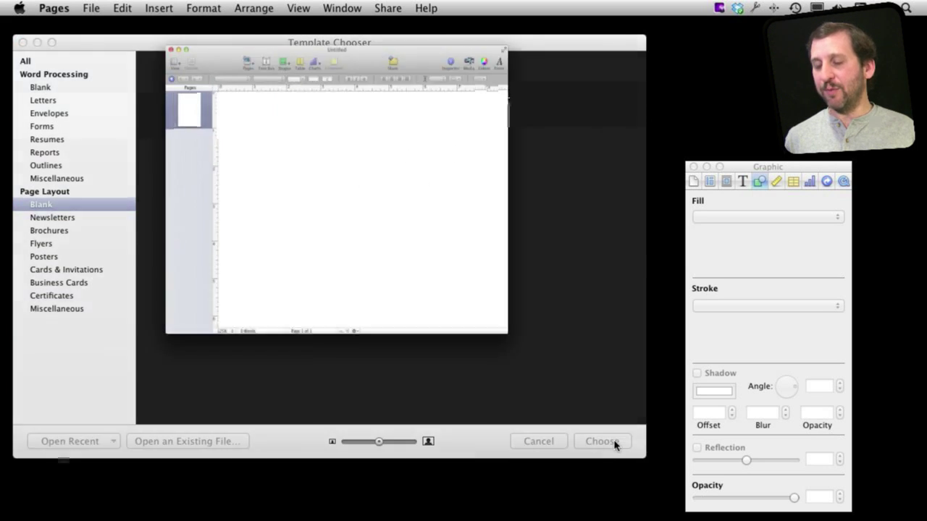
pyautogui.moveTo(499, 45); pyautogui.dragTo(374, 22)
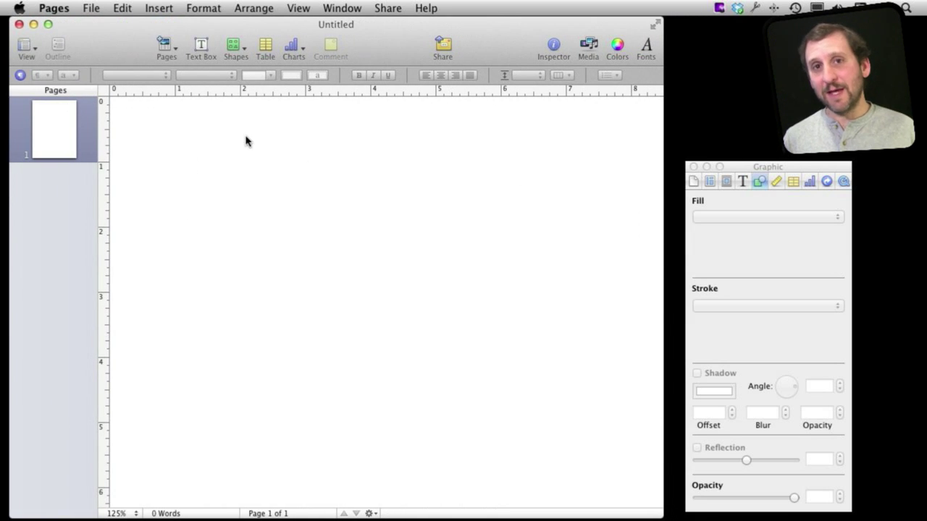
pyautogui.click(588, 47)
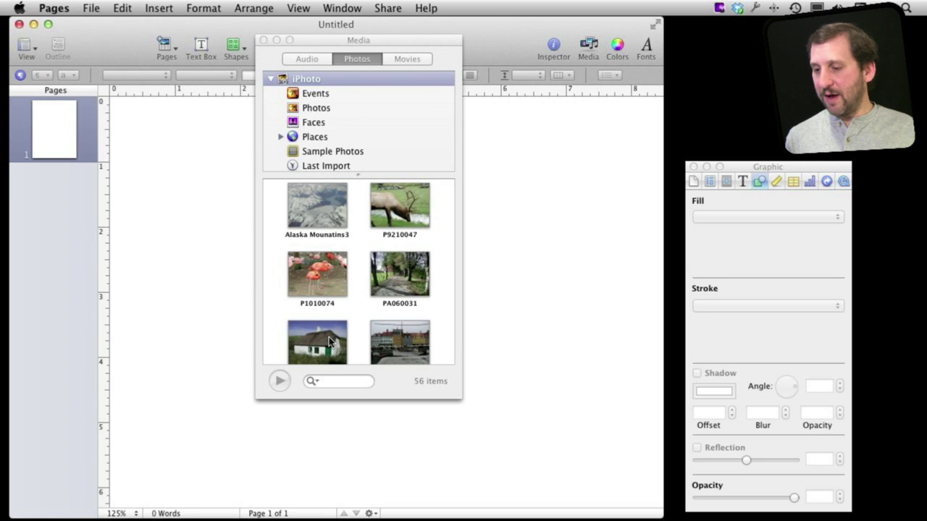
# - Drop photo PA060031 onto the page, close the Media browser, and move the photo near the top centre
pyautogui.moveTo(394, 275); pyautogui.dragTo(196, 251)
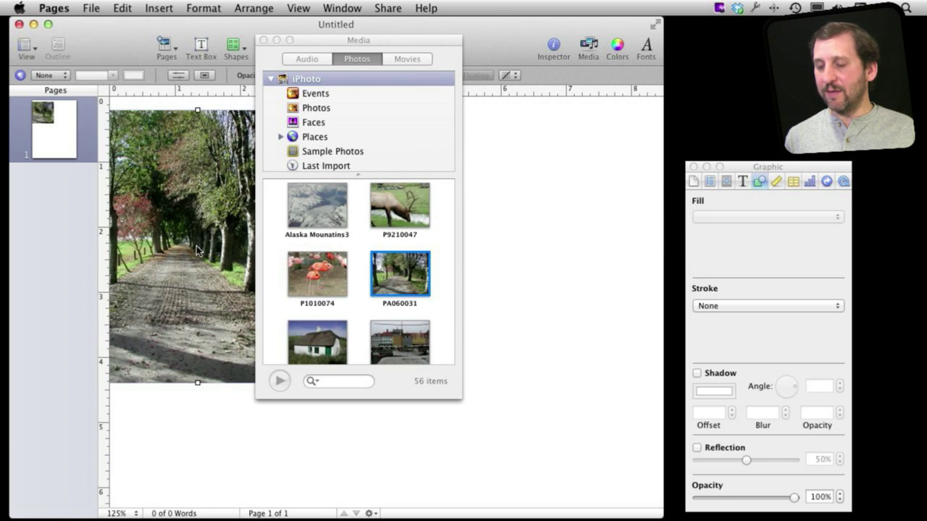
pyautogui.click(264, 41)
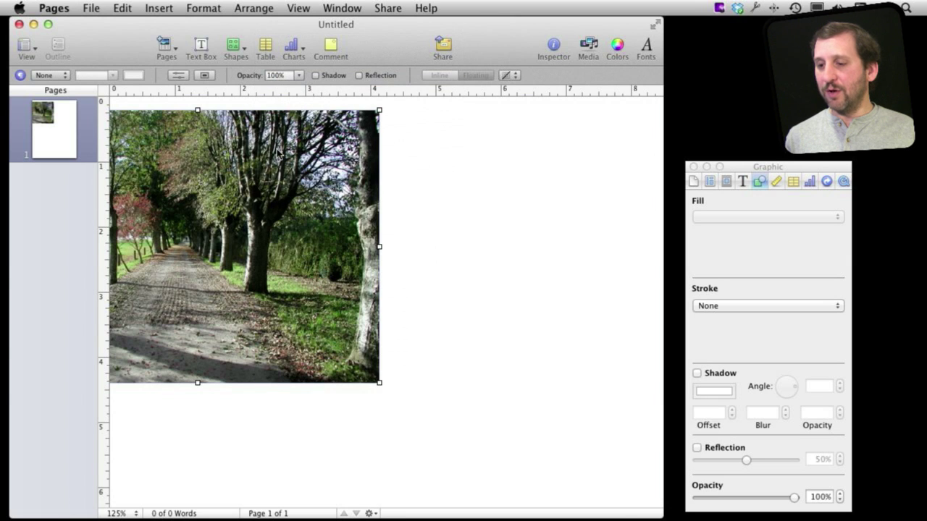
pyautogui.moveTo(229, 203); pyautogui.dragTo(400, 222)
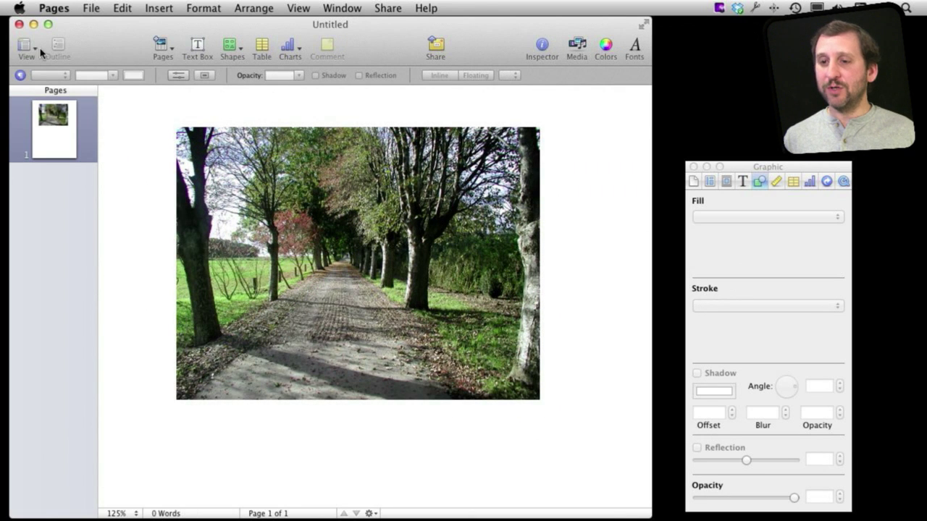
# - Turn on Show Layout so the page borders are visible
pyautogui.click(41, 52)
pyautogui.click(64, 205)
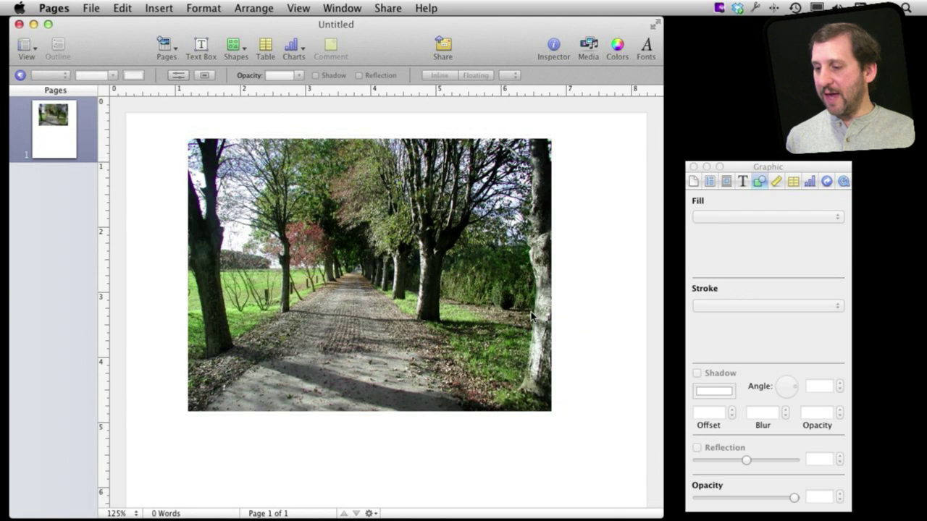
pyautogui.scroll(-10, 531, 313)
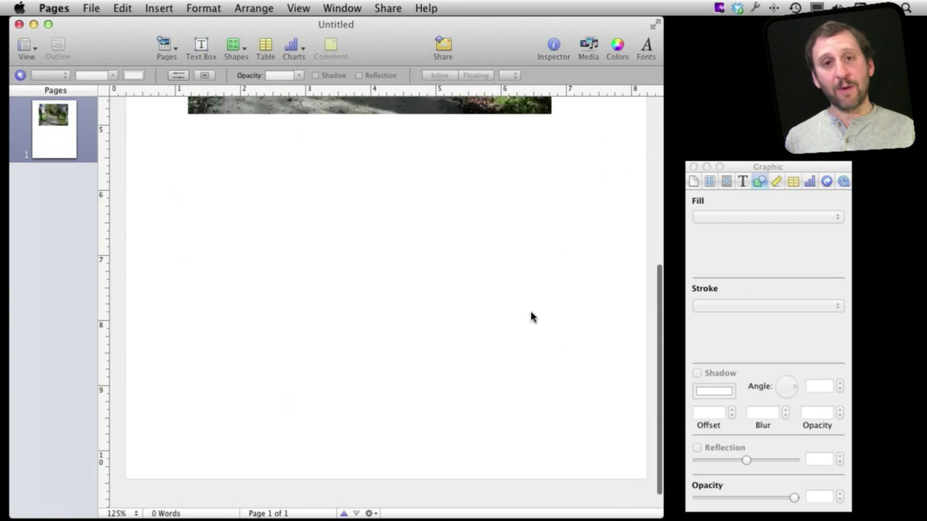
pyautogui.scroll(10, 530, 316)
# - Move the photo up-left and enlarge it to span nearly the full page width
pyautogui.click(376, 258)
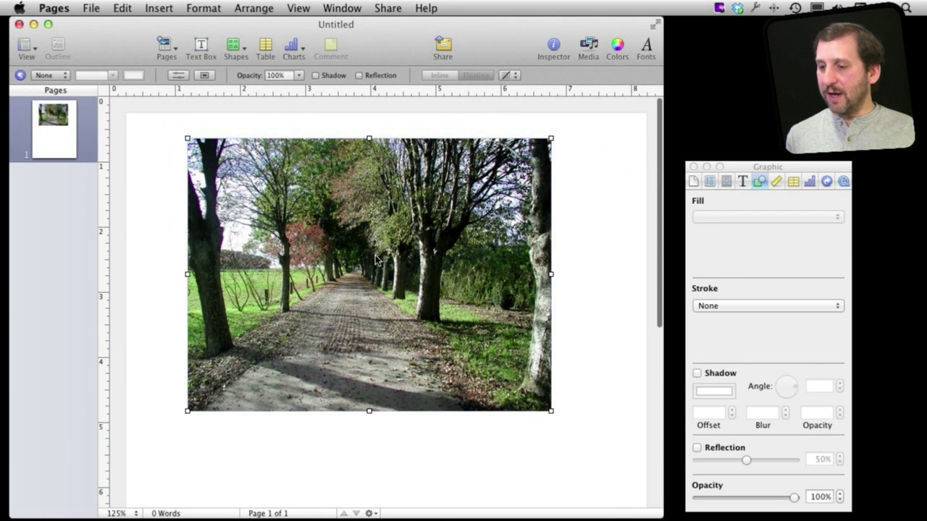
pyautogui.moveTo(376, 258); pyautogui.dragTo(346, 257)
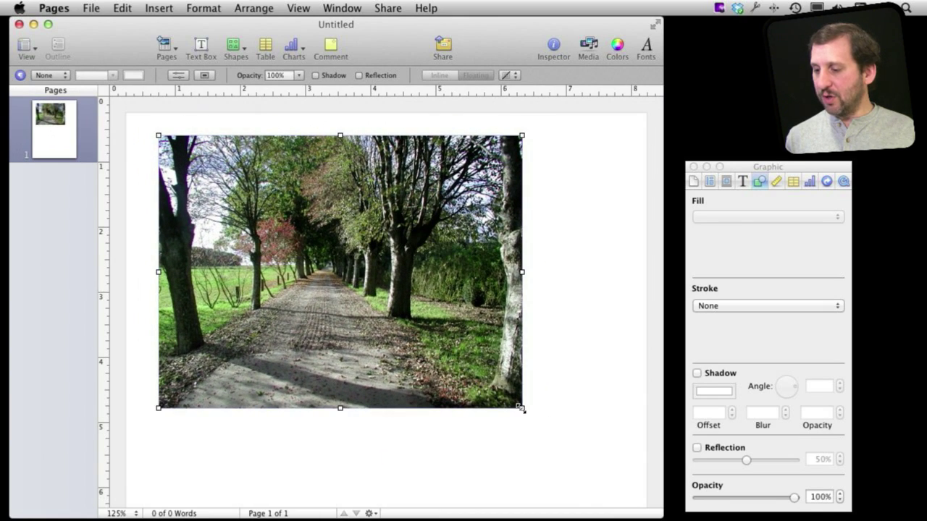
pyautogui.moveTo(522, 409); pyautogui.dragTo(607, 443)
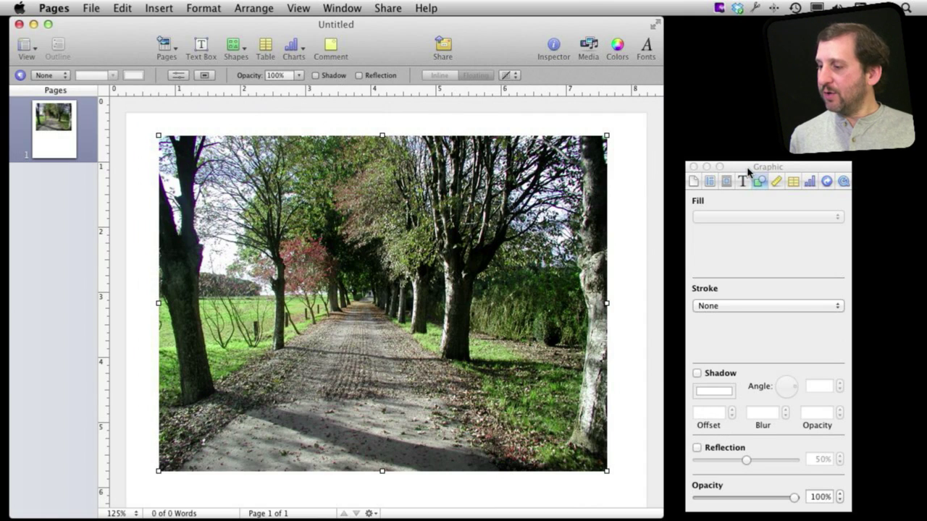
pyautogui.moveTo(748, 171); pyautogui.dragTo(733, 172)
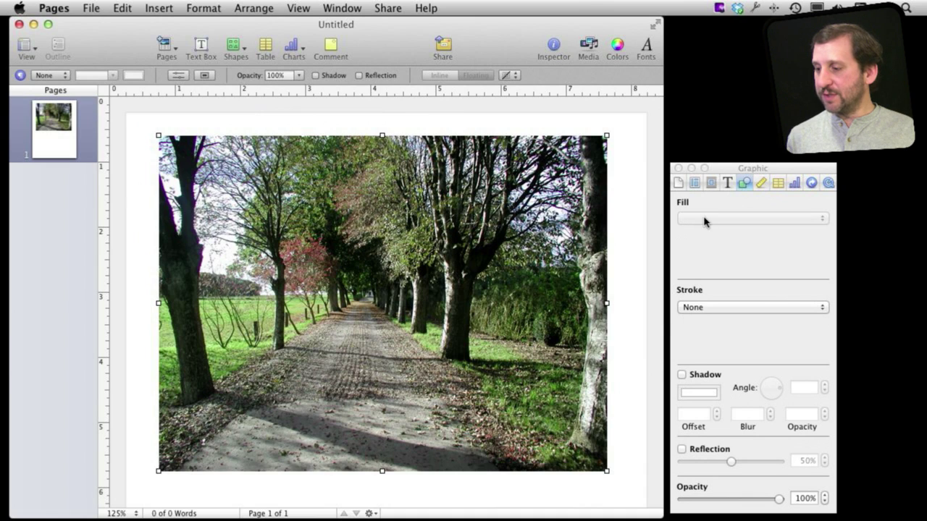
# - Give the photo a Line stroke border 10 pt thick
pyautogui.click(720, 311)
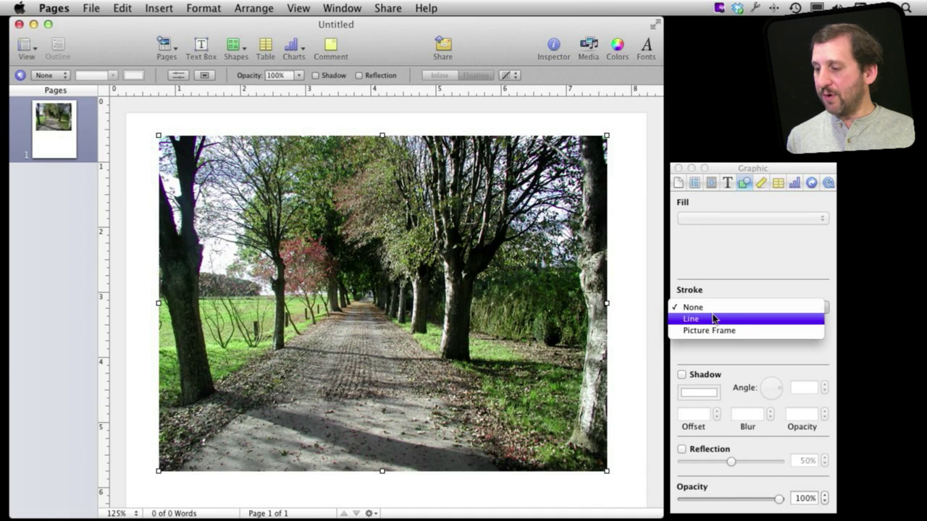
pyautogui.click(707, 320)
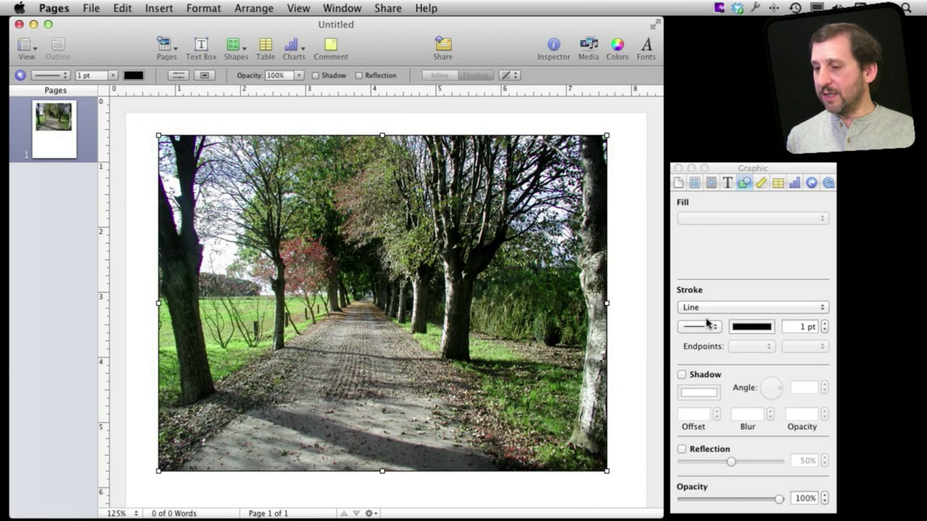
pyautogui.click(824, 324)
pyautogui.click(824, 324)
pyautogui.click(825, 324)
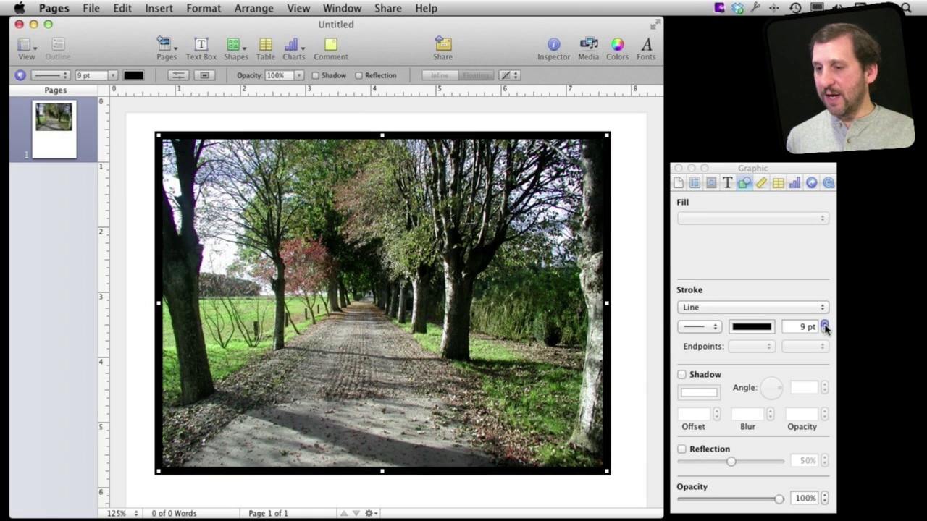
pyautogui.click(825, 324)
# - Colour the border Brown from the named palette colours
pyautogui.click(753, 327)
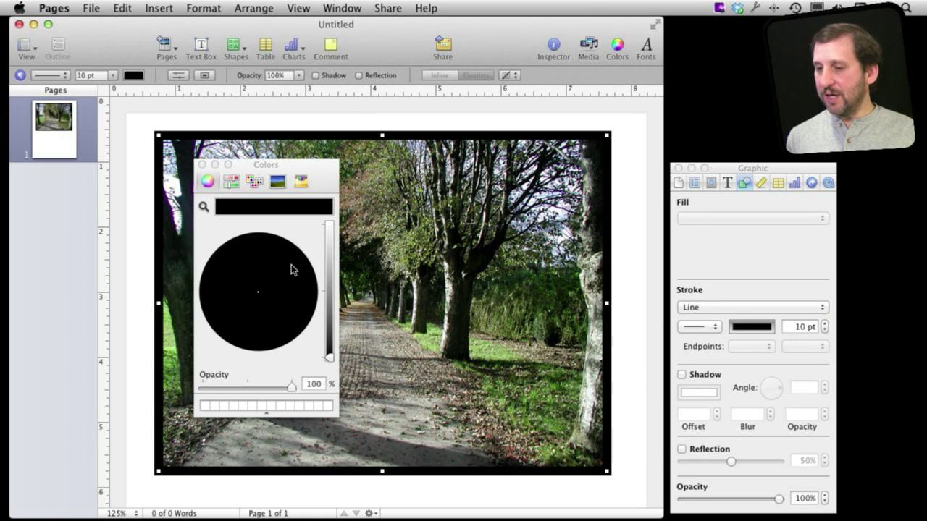
pyautogui.click(231, 182)
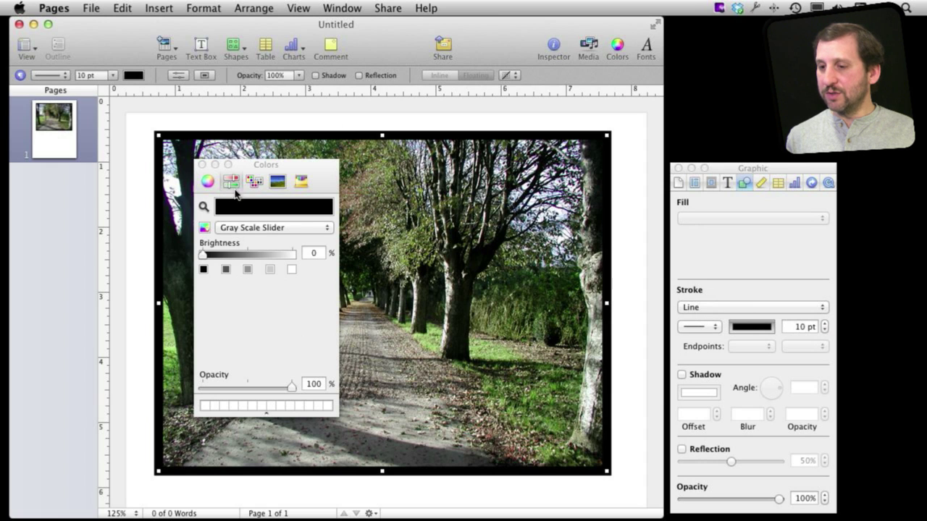
pyautogui.click(254, 182)
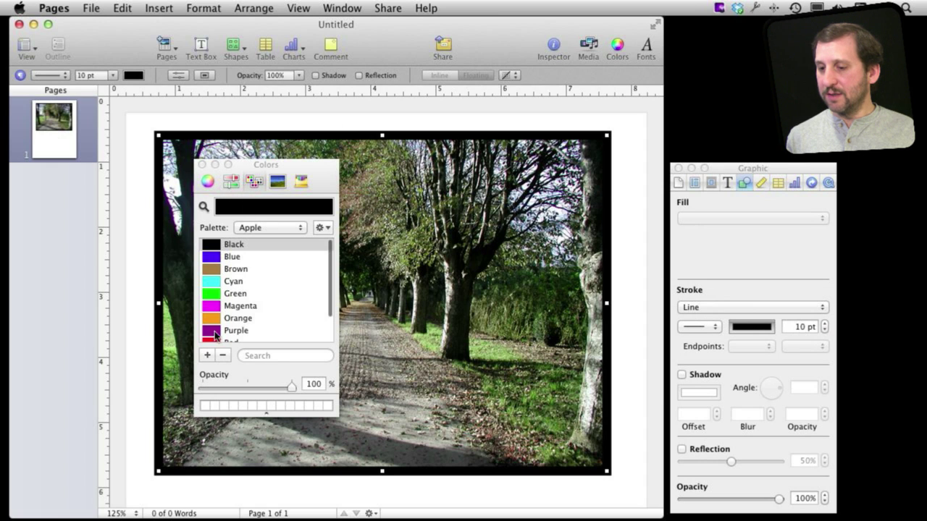
pyautogui.click(214, 270)
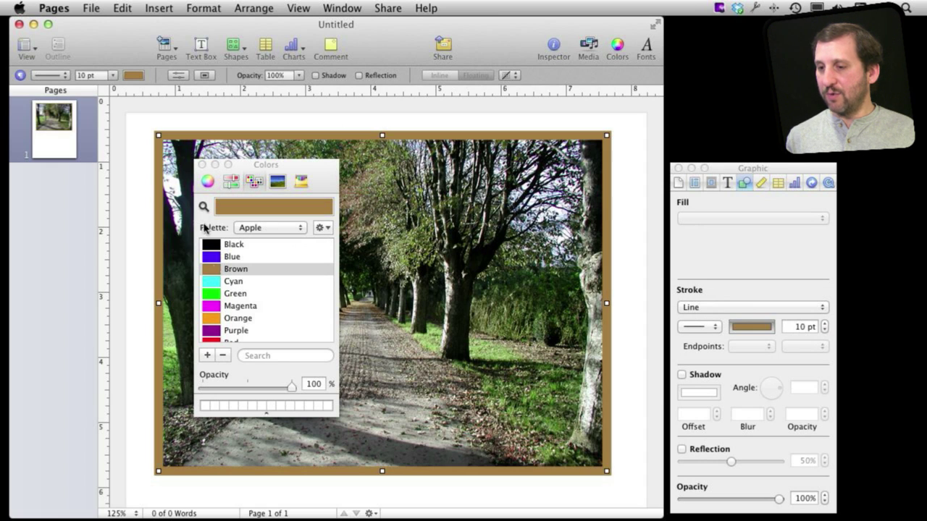
pyautogui.click(202, 164)
# - Change the border to the heaviest rough brush-stroke line style
pyautogui.click(711, 326)
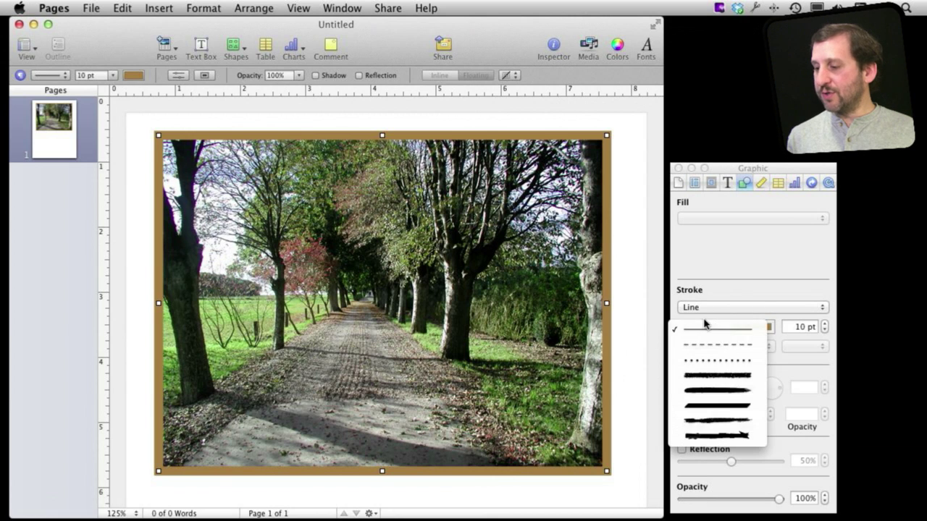
pyautogui.click(722, 377)
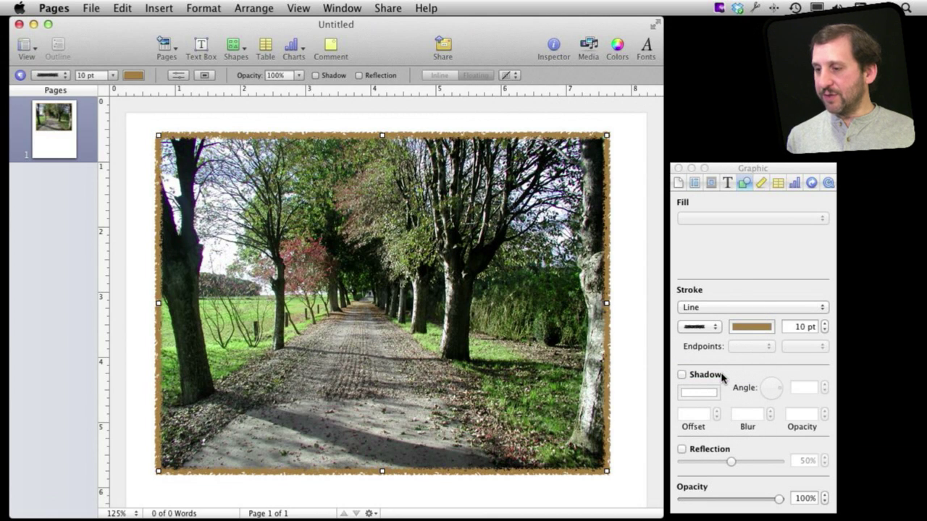
pyautogui.click(710, 327)
pyautogui.click(714, 391)
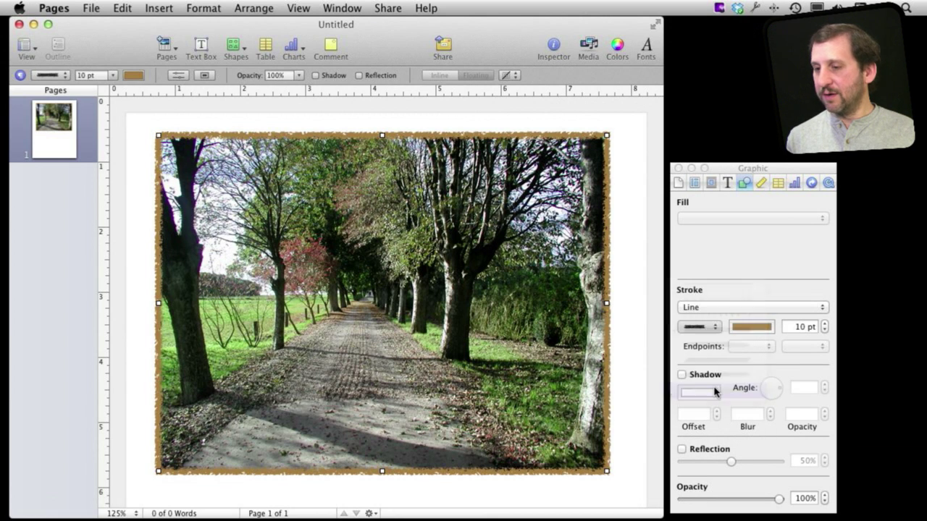
# - Switch the border to Picture Frame, try the photo-corner style, then the ragged-edge style at about 44% scale
pyautogui.click(710, 310)
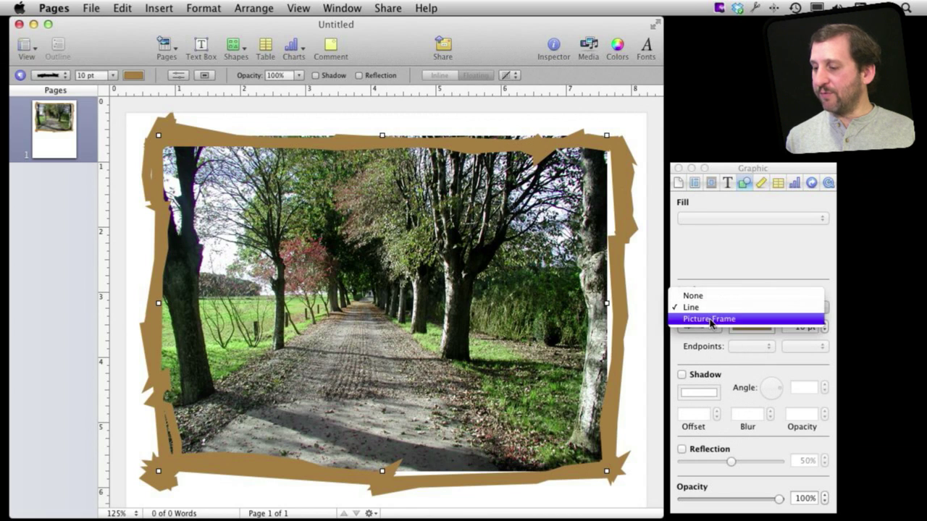
pyautogui.click(709, 318)
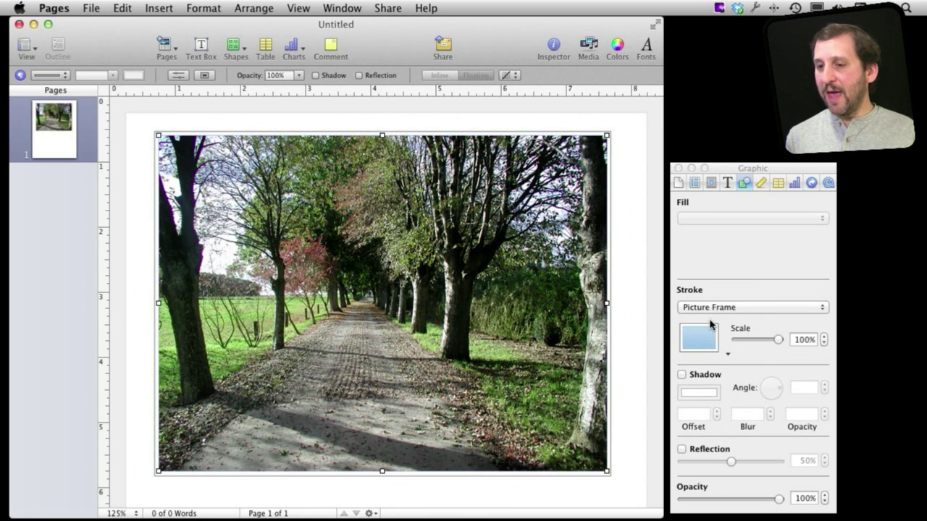
pyautogui.click(692, 337)
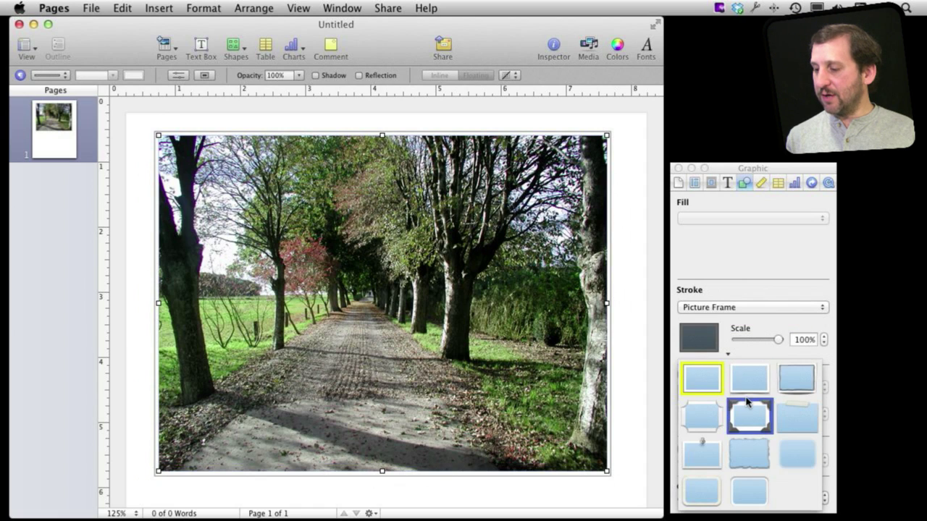
pyautogui.click(748, 416)
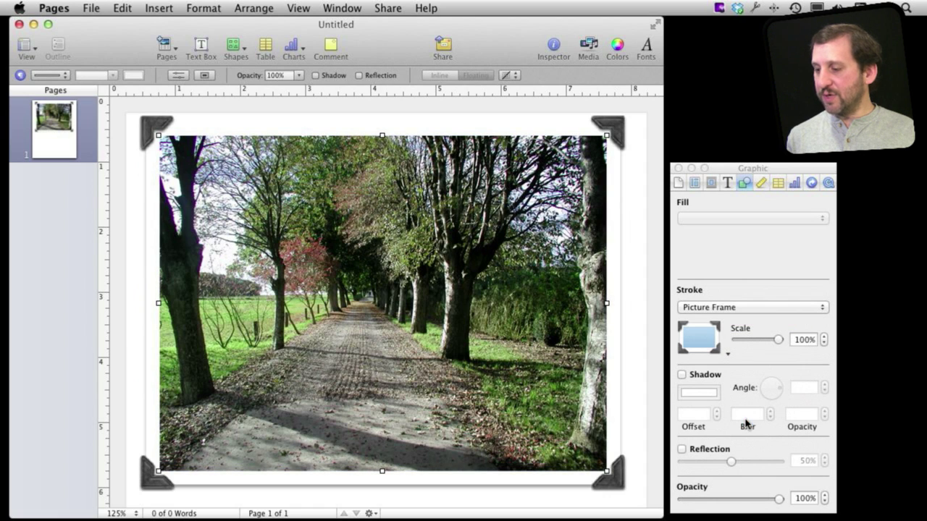
pyautogui.click(704, 348)
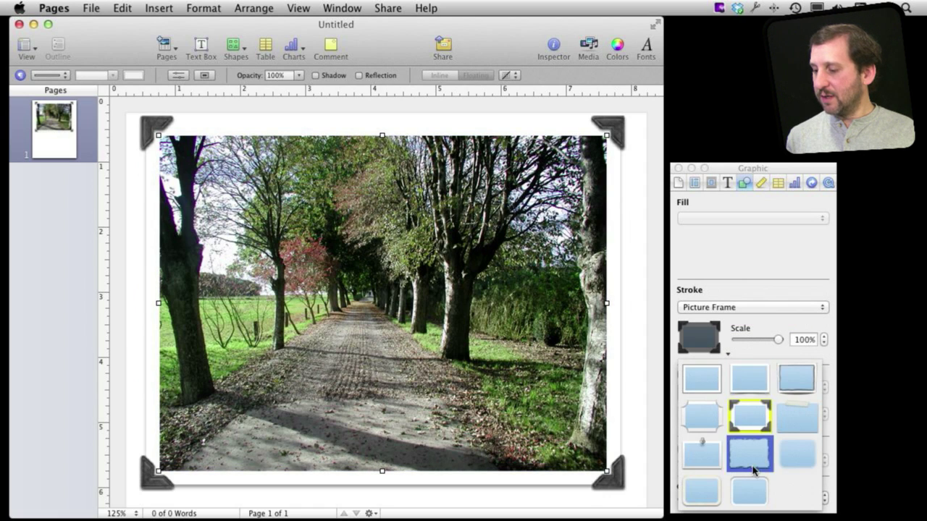
pyautogui.click(753, 463)
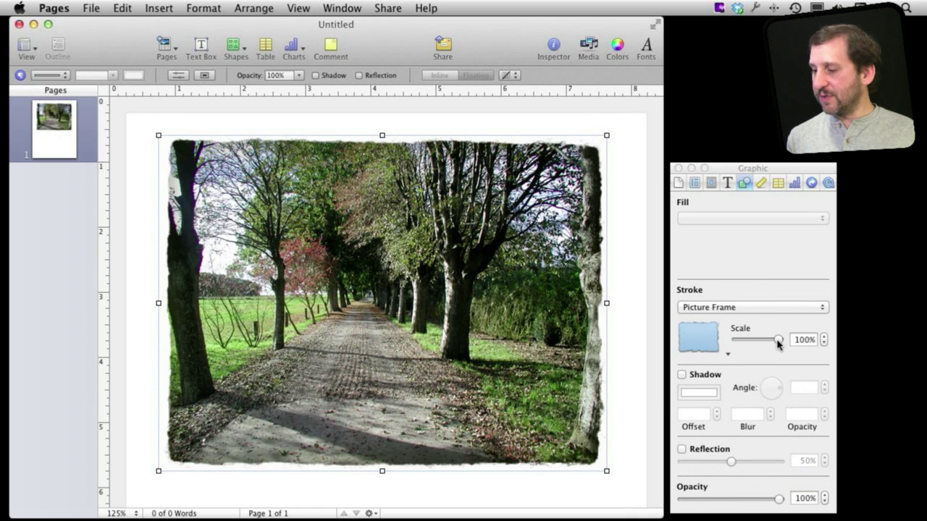
pyautogui.moveTo(778, 344)
pyautogui.mouseDown()
pyautogui.moveTo(738, 342)
pyautogui.moveTo(779, 343)
pyautogui.mouseUp()
# - Try the photo-corner frame at 100%, then the cream deckled paper frame at about 42% scale
pyautogui.click(706, 340)
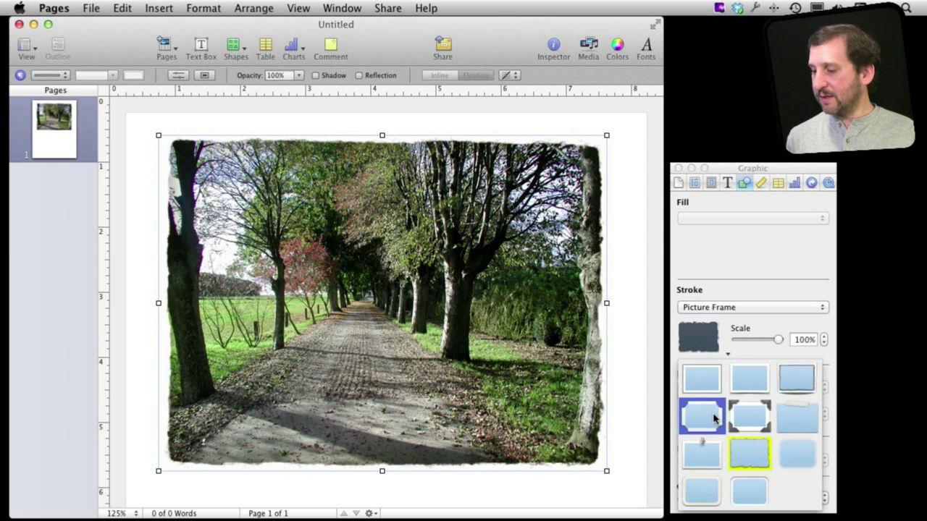
pyautogui.click(740, 415)
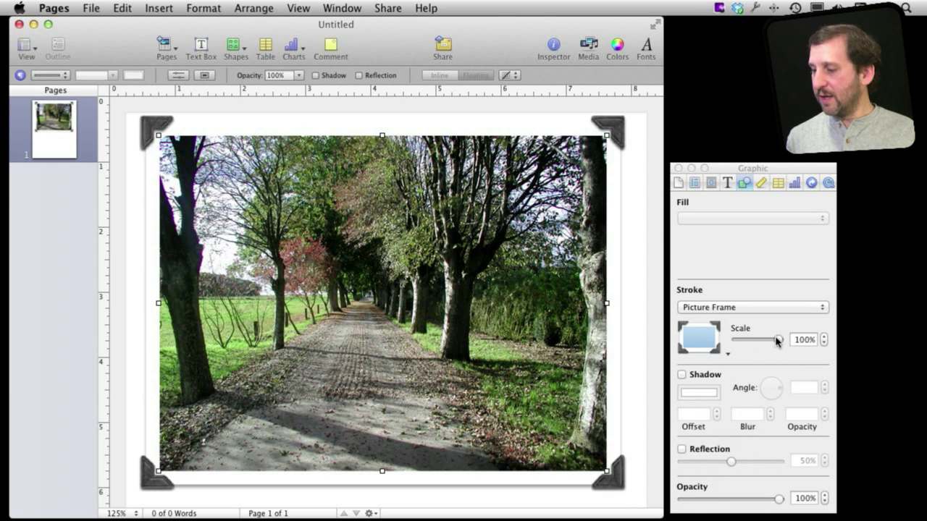
pyautogui.moveTo(776, 341)
pyautogui.mouseDown()
pyautogui.moveTo(758, 341)
pyautogui.moveTo(778, 344)
pyautogui.mouseUp()
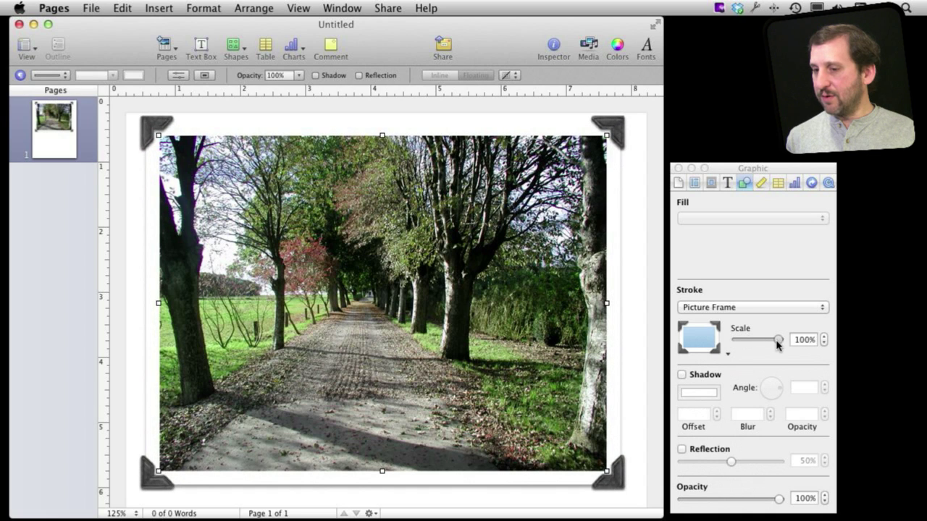
pyautogui.click(719, 338)
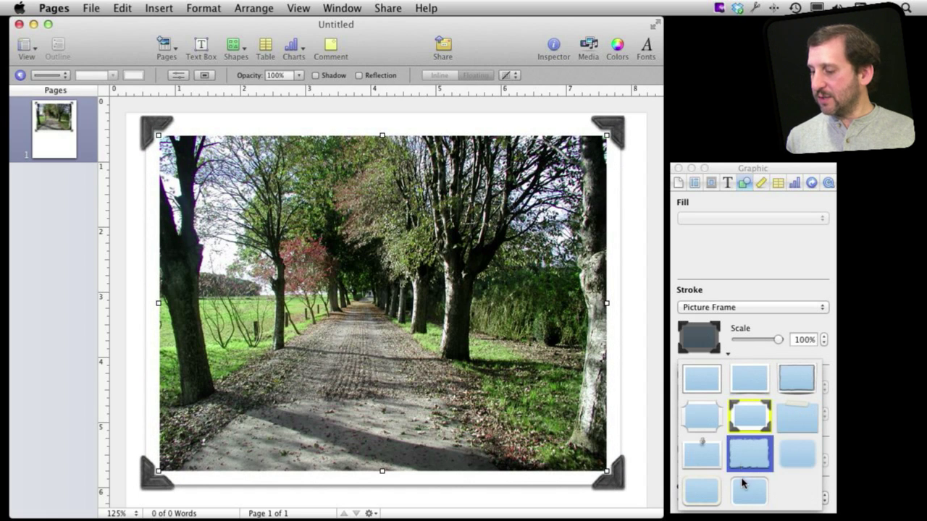
pyautogui.click(701, 489)
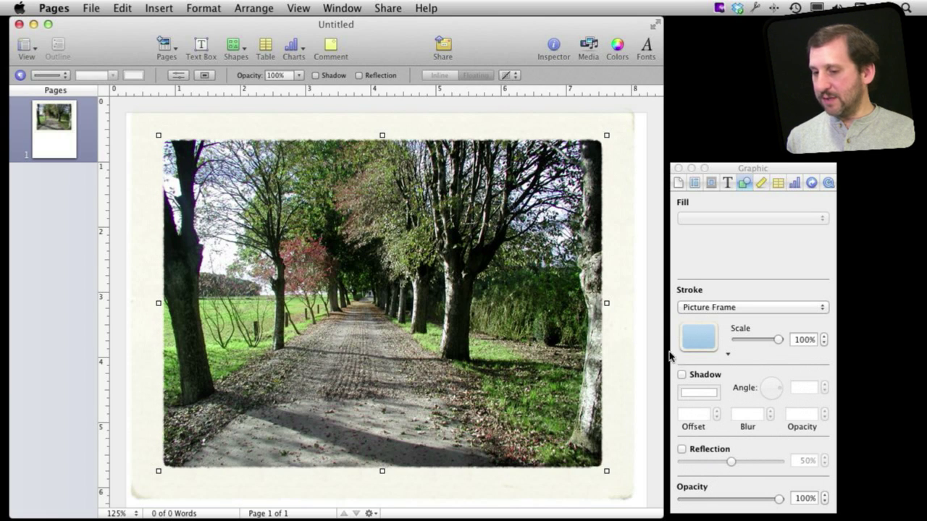
pyautogui.moveTo(778, 339); pyautogui.dragTo(751, 340)
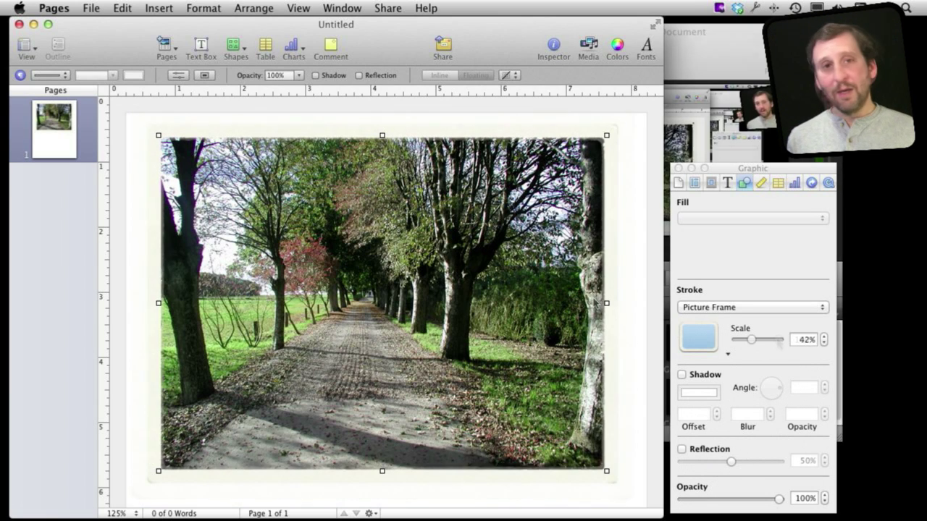
pyautogui.click(699, 338)
# - Apply the plain thin line frame, add a drop shadow, try the third frame style, and angle the shadow top-left
pyautogui.click(701, 378)
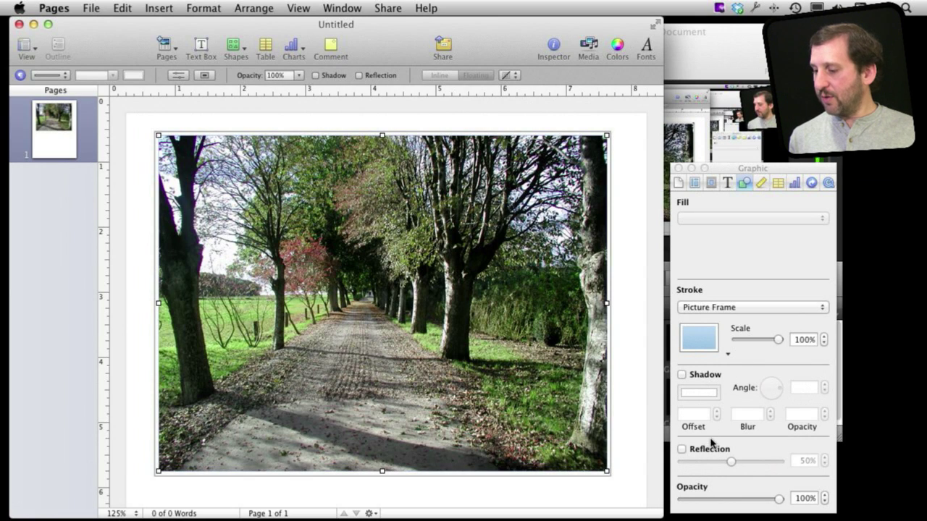
pyautogui.click(681, 374)
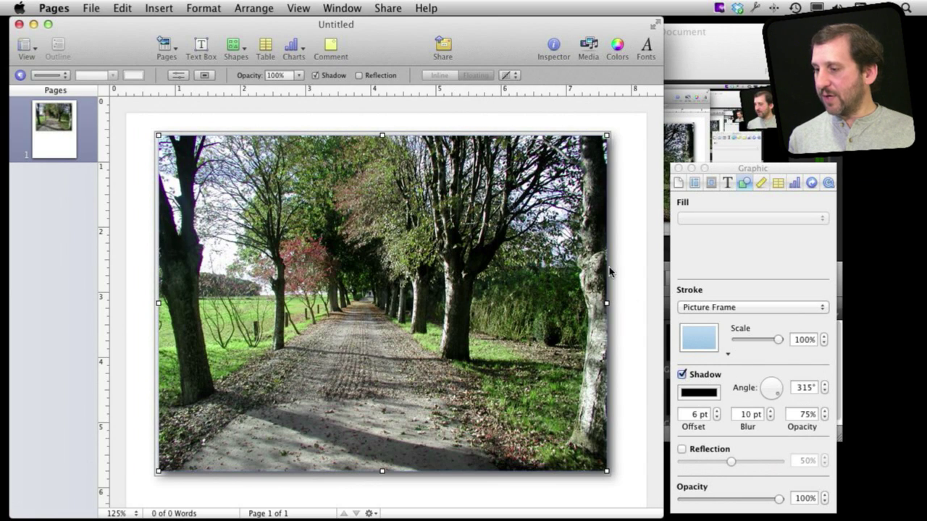
pyautogui.click(710, 342)
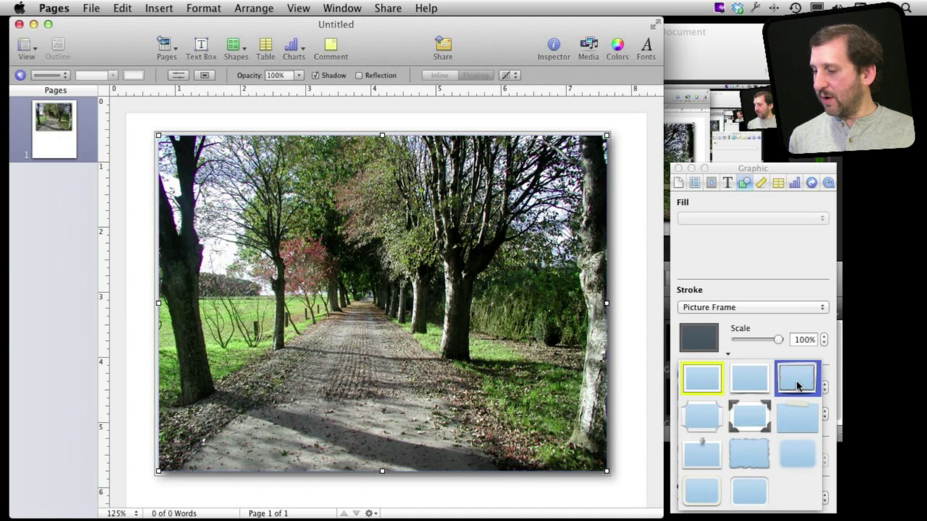
pyautogui.click(797, 379)
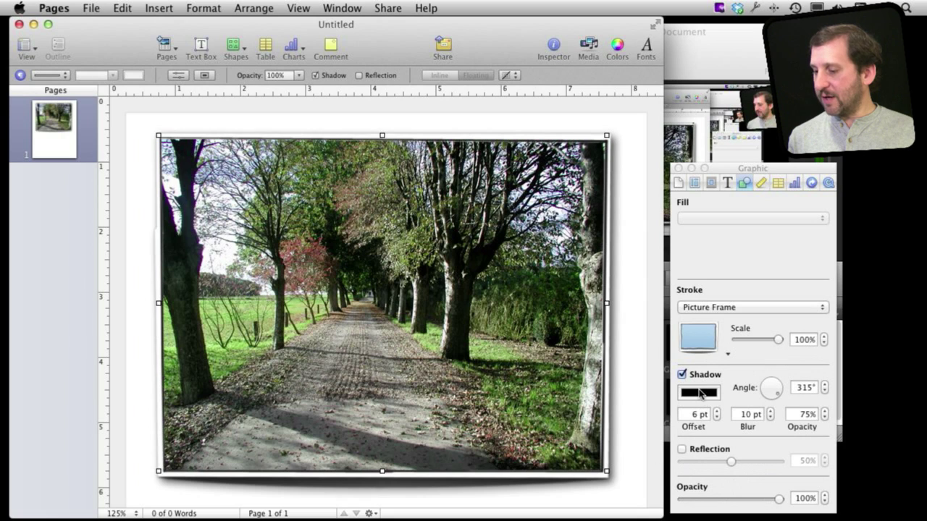
pyautogui.moveTo(774, 395); pyautogui.dragTo(792, 409)
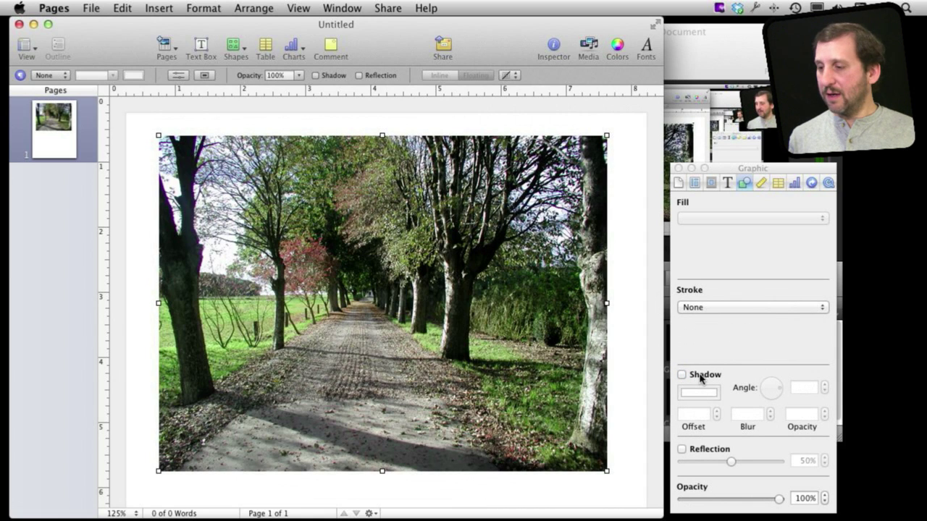
# - Add a 50% reflection beneath the photo and deselect it to preview the reflection
pyautogui.click(681, 449)
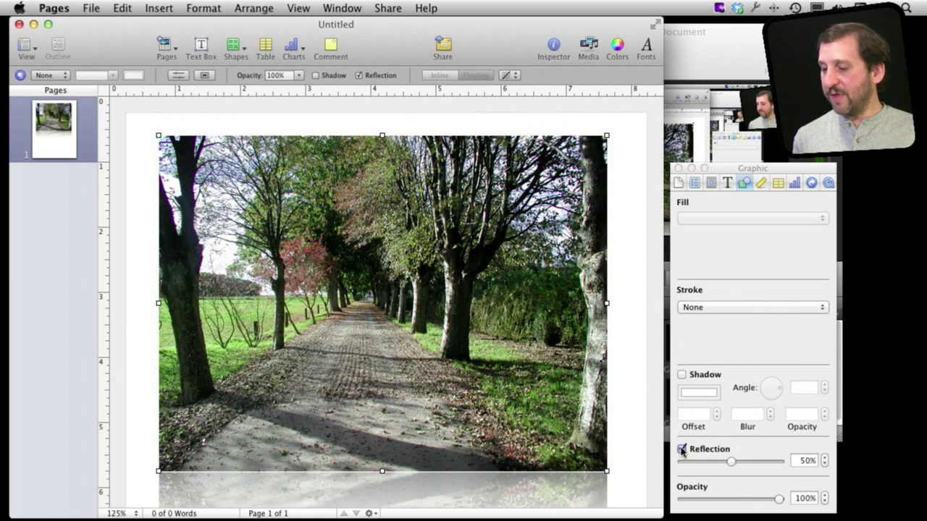
pyautogui.scroll(-5, 598, 423)
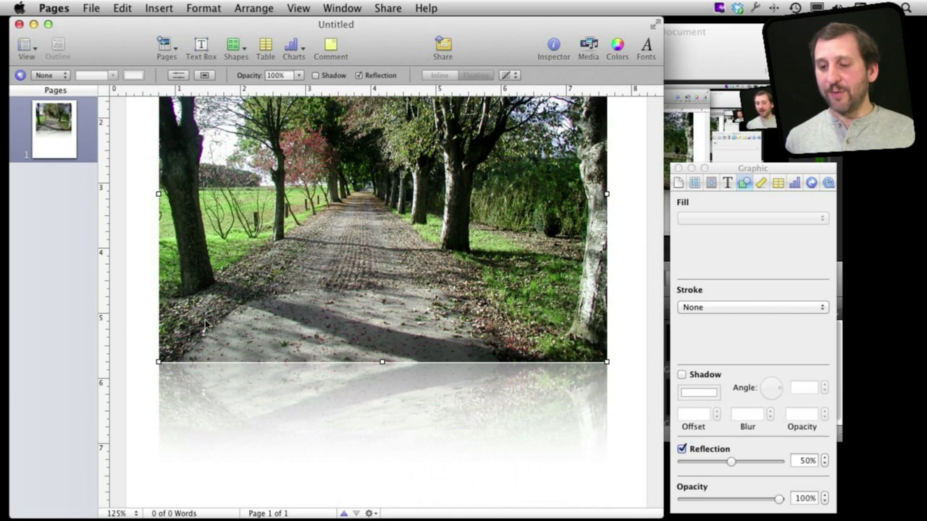
pyautogui.click(138, 333)
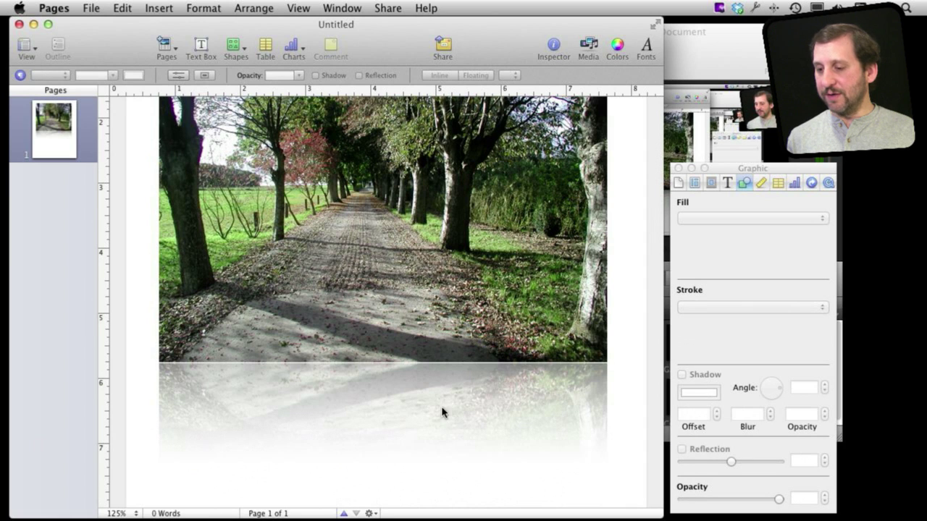
pyautogui.scroll(3, 363, 306)
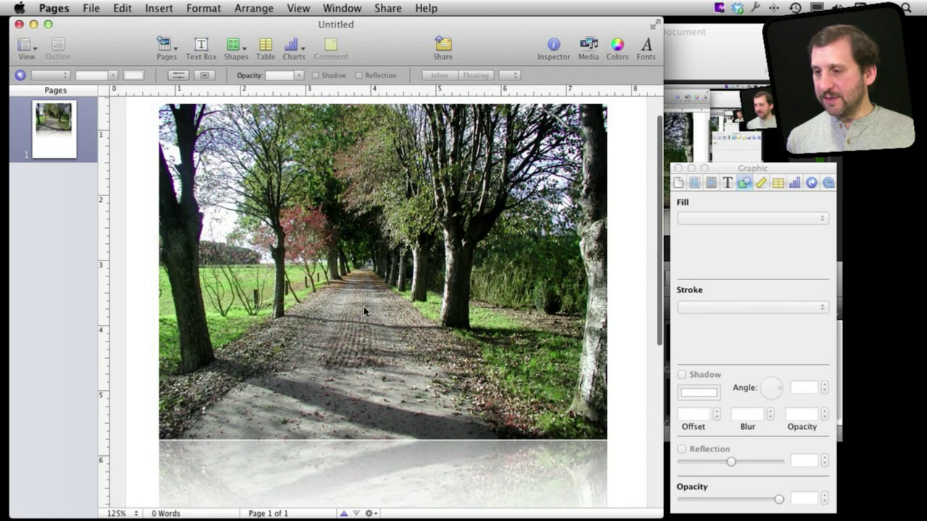
pyautogui.scroll(-5, 363, 306)
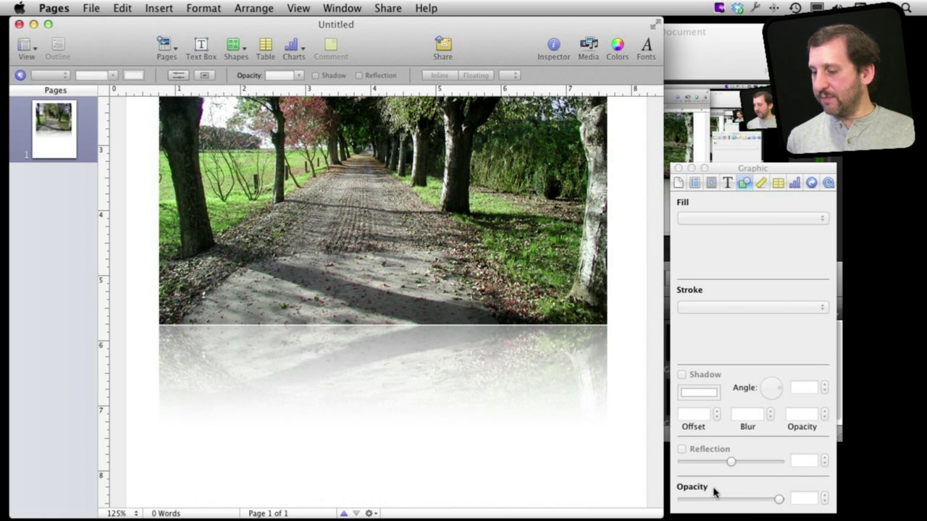
pyautogui.moveTo(739, 170); pyautogui.dragTo(732, 133)
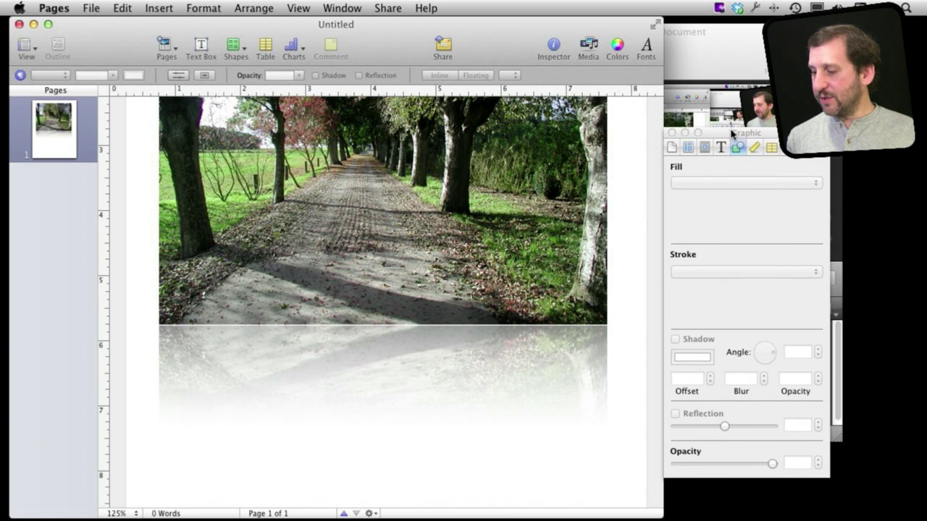
# - Raise the photo's reflection to 80%, test its opacity, and re-enable the drop shadow
pyautogui.click(545, 257)
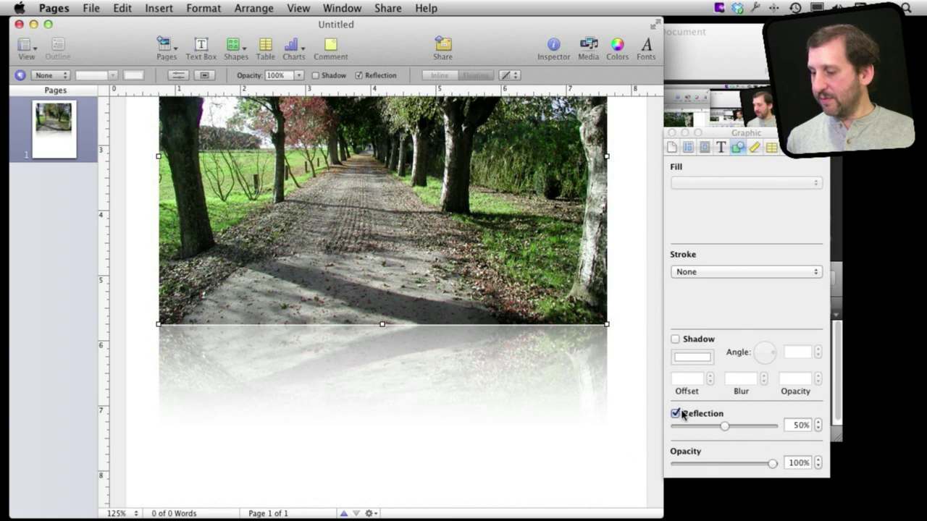
pyautogui.moveTo(725, 429); pyautogui.dragTo(753, 427)
pyautogui.moveTo(770, 464)
pyautogui.mouseDown()
pyautogui.moveTo(723, 463)
pyautogui.moveTo(760, 463)
pyautogui.mouseUp()
pyautogui.click(695, 339)
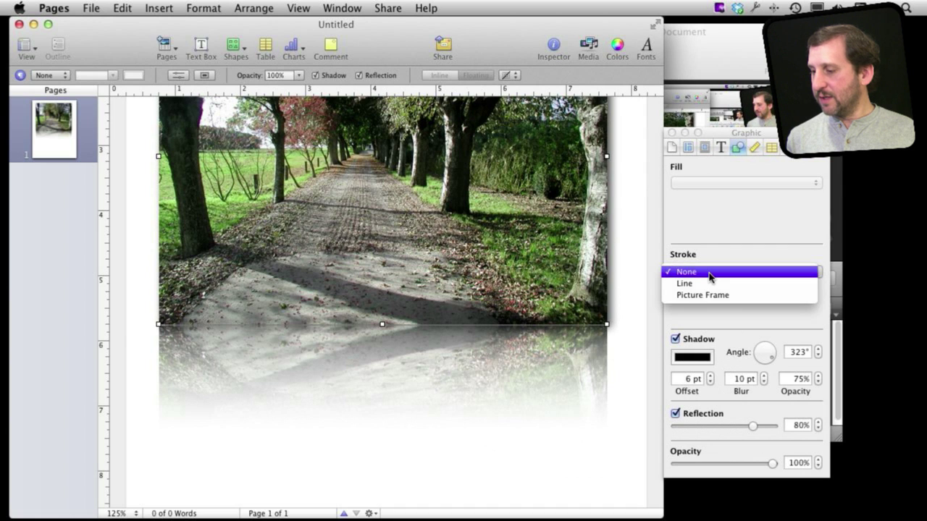
# - Give the photo a Picture Frame border, then delete the photo from the page
pyautogui.click(706, 294)
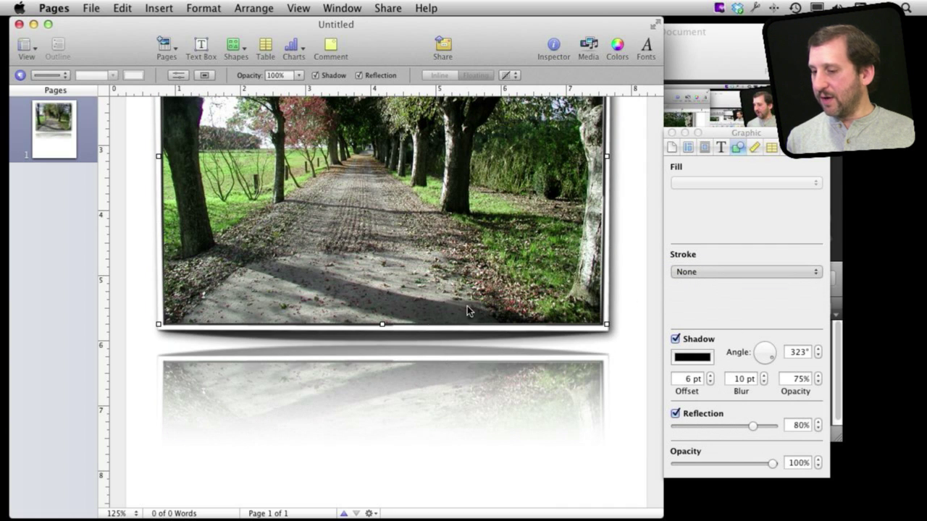
pyautogui.scroll(-2, 305, 405)
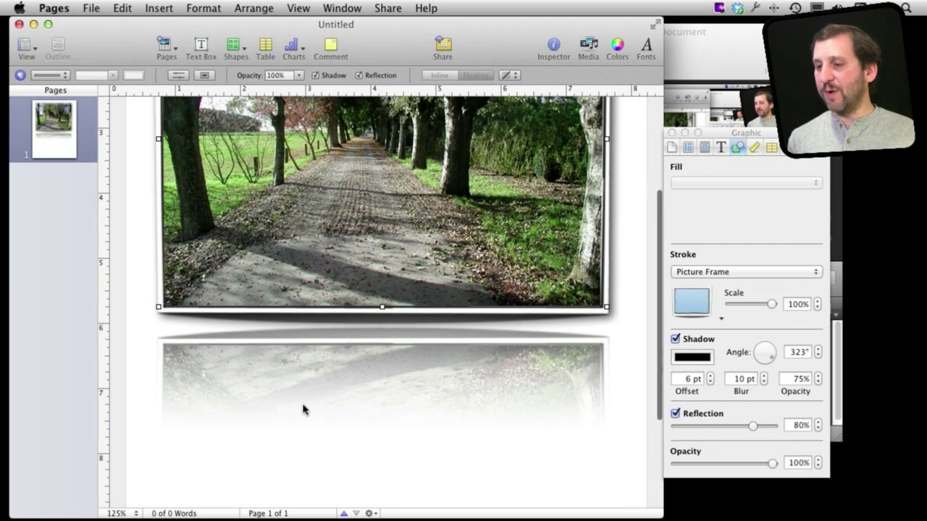
pyautogui.scroll(2, 303, 410)
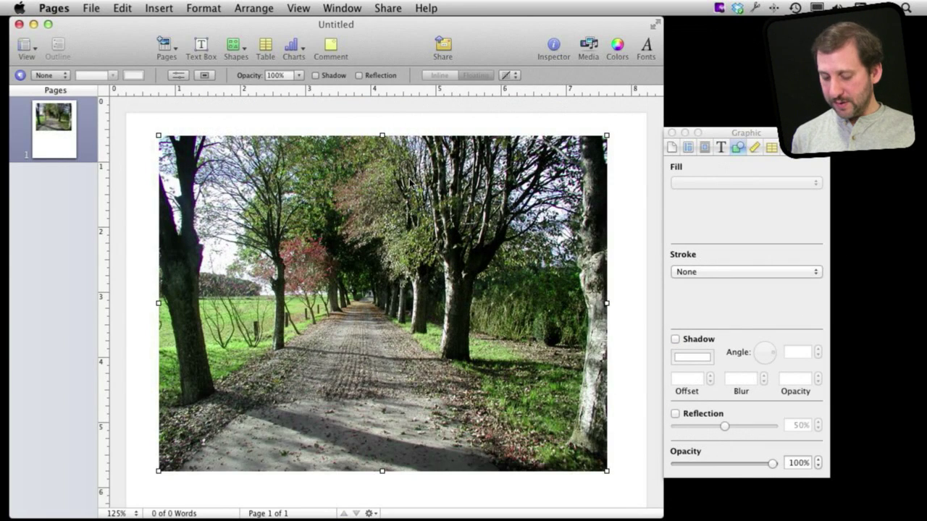
pyautogui.press('Delete')
# - Insert a circle shape and stretch it left, right and upward into a large wide ellipse
pyautogui.click(236, 48)
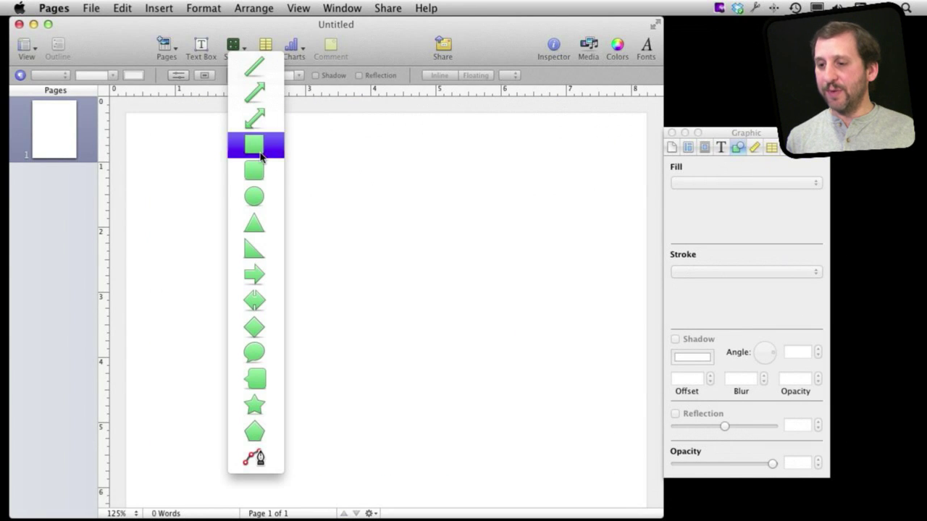
pyautogui.click(258, 197)
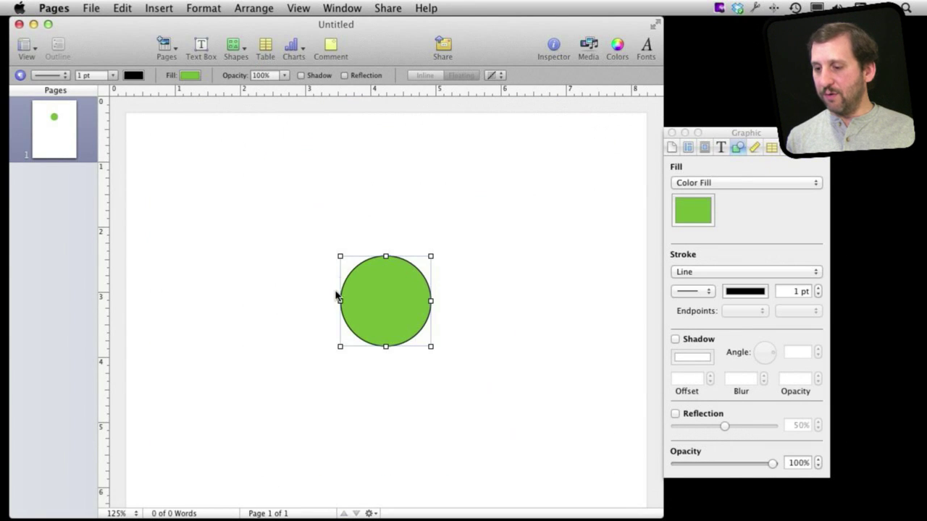
pyautogui.moveTo(338, 300); pyautogui.dragTo(201, 293)
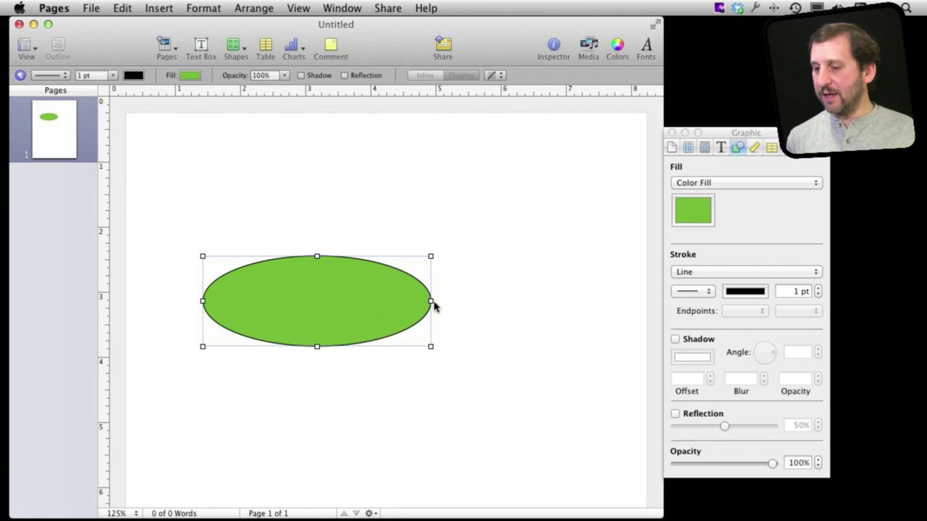
pyautogui.moveTo(432, 303); pyautogui.dragTo(605, 301)
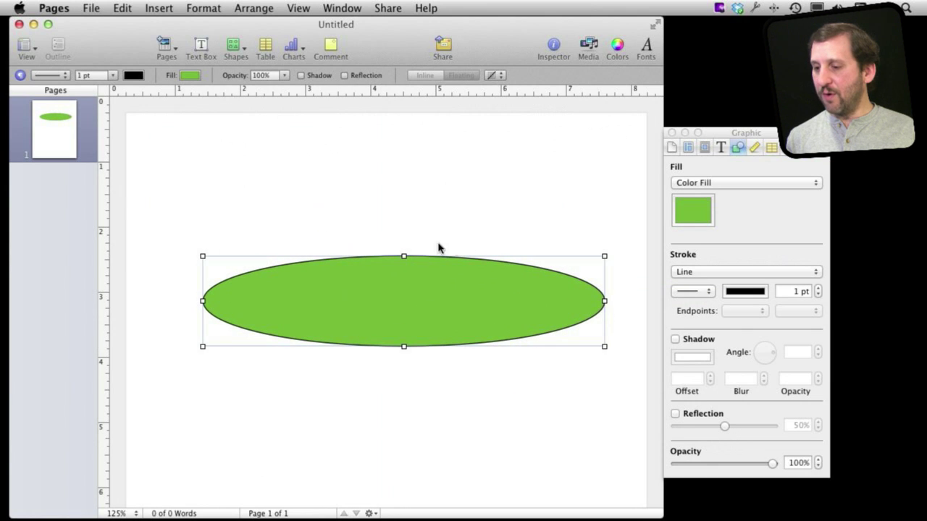
pyautogui.moveTo(405, 256); pyautogui.dragTo(404, 145)
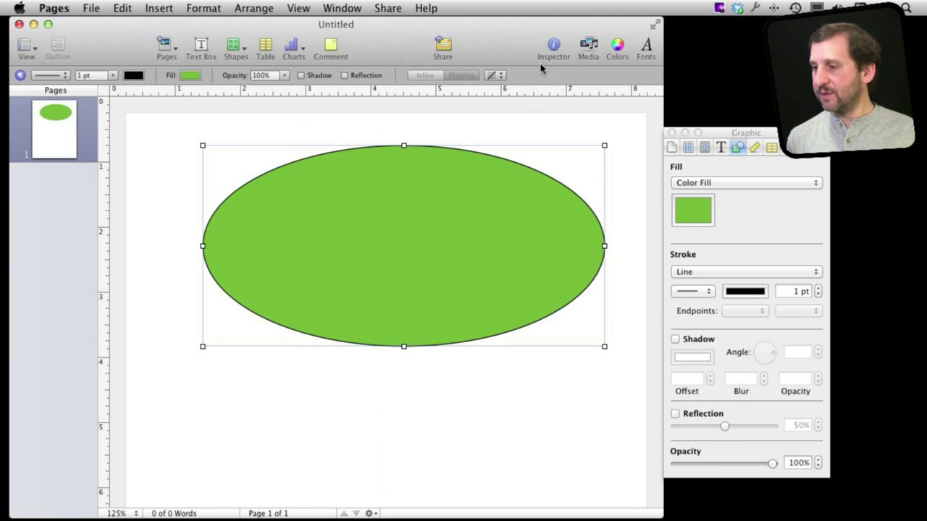
# - Drop photo PA060031 from the Media browser into the ellipse and nudge the oval slightly left
pyautogui.click(582, 49)
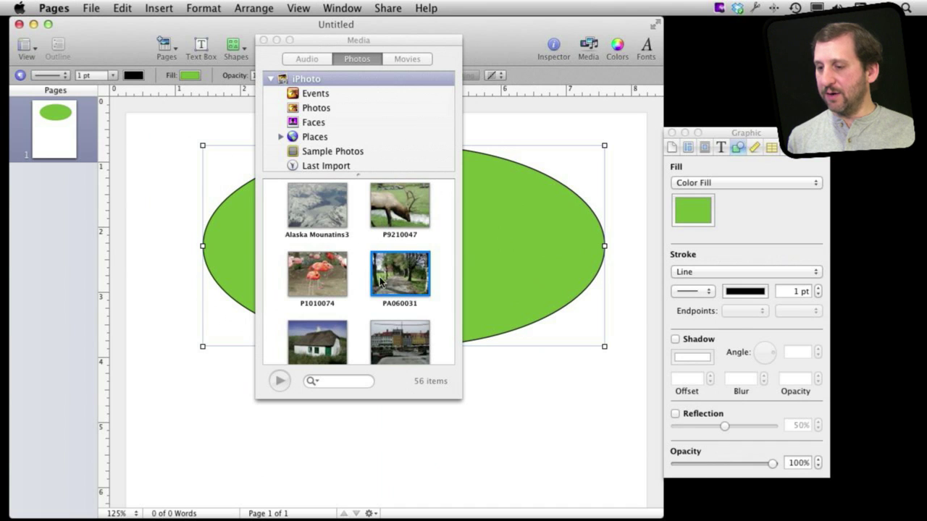
pyautogui.moveTo(404, 271); pyautogui.dragTo(506, 256)
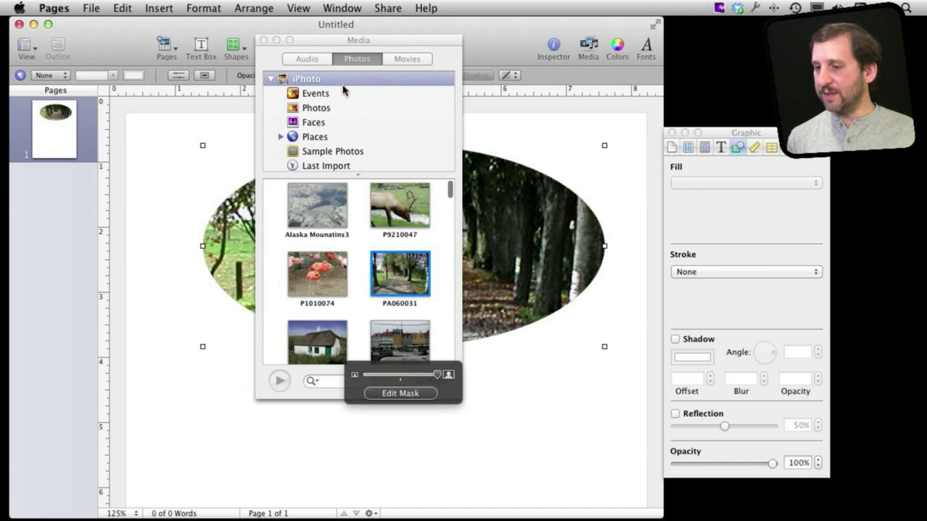
pyautogui.click(264, 39)
pyautogui.moveTo(401, 251)
pyautogui.mouseDown()
pyautogui.moveTo(374, 261)
pyautogui.moveTo(384, 257)
pyautogui.mouseUp()
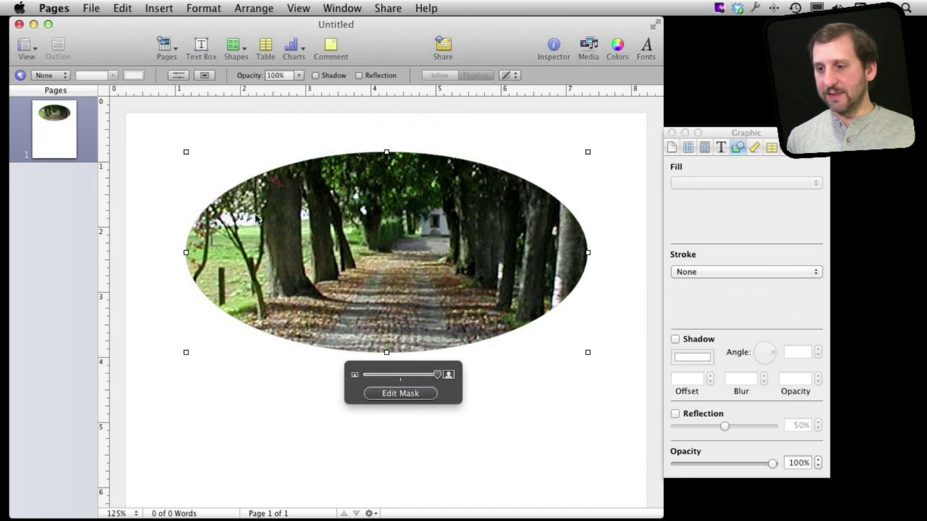
# - Shrink the photo inside the oval mask and reposition it with Edit Mask
pyautogui.moveTo(431, 379); pyautogui.dragTo(376, 375)
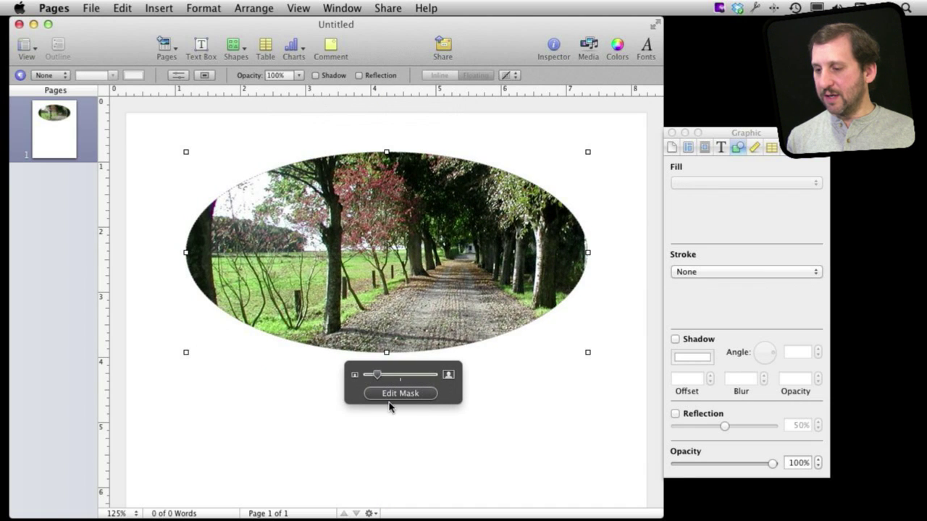
pyautogui.click(391, 396)
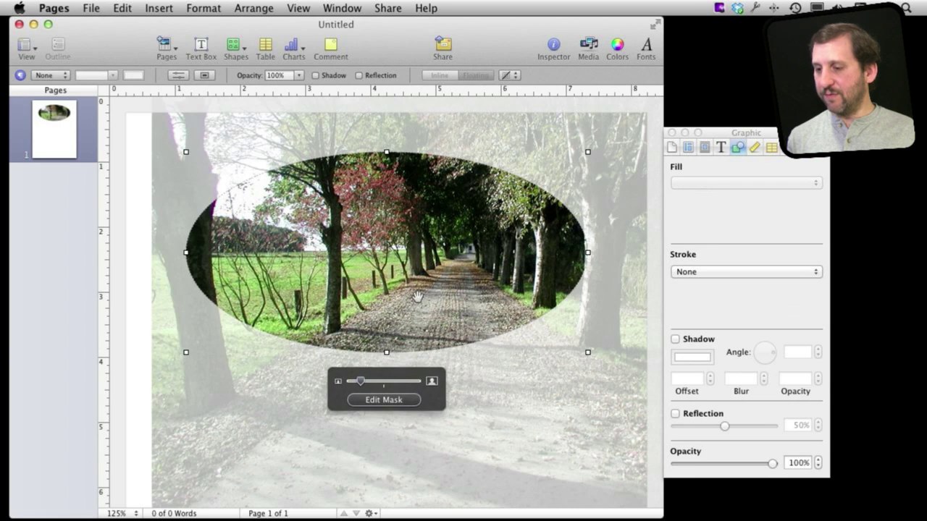
pyautogui.moveTo(409, 296); pyautogui.dragTo(353, 298)
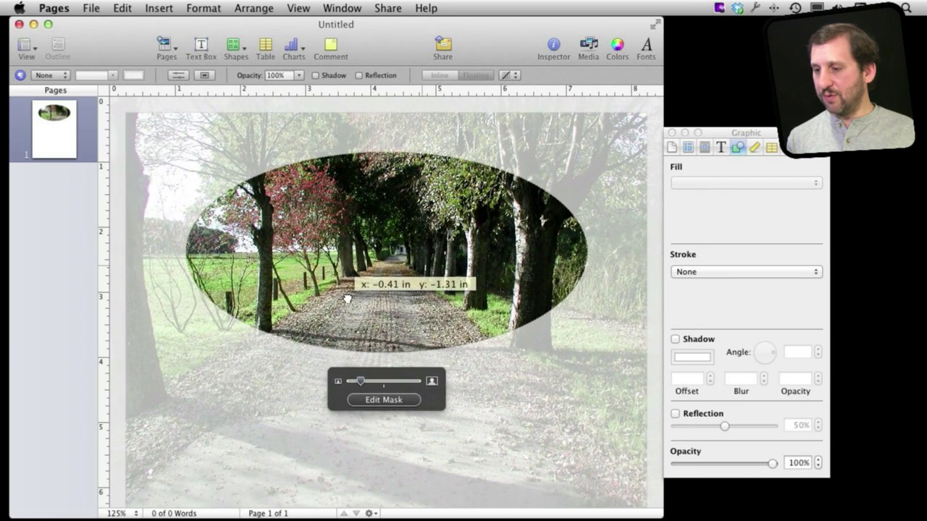
pyautogui.click(369, 400)
pyautogui.click(497, 403)
pyautogui.click(536, 273)
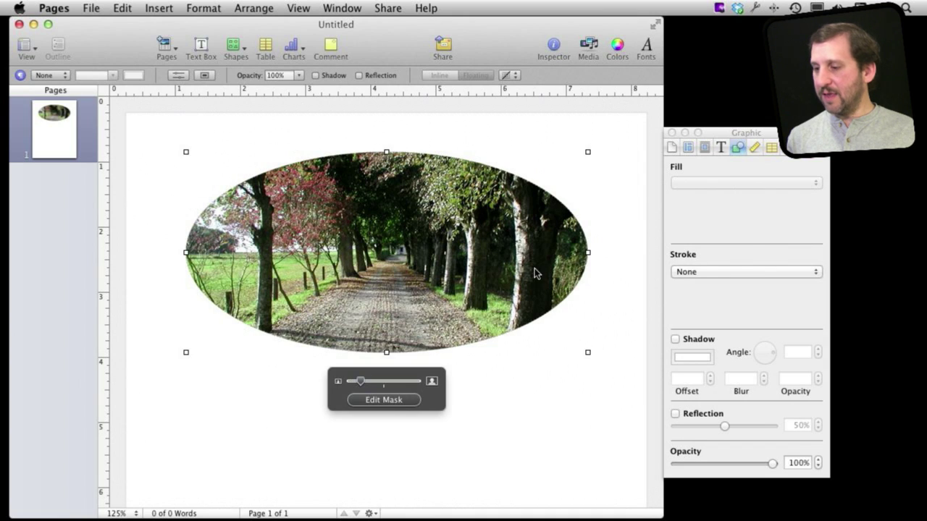
# - Give the oval photo a plain line outline, briefly trying a picture frame before reverting
pyautogui.click(712, 269)
pyautogui.click(709, 288)
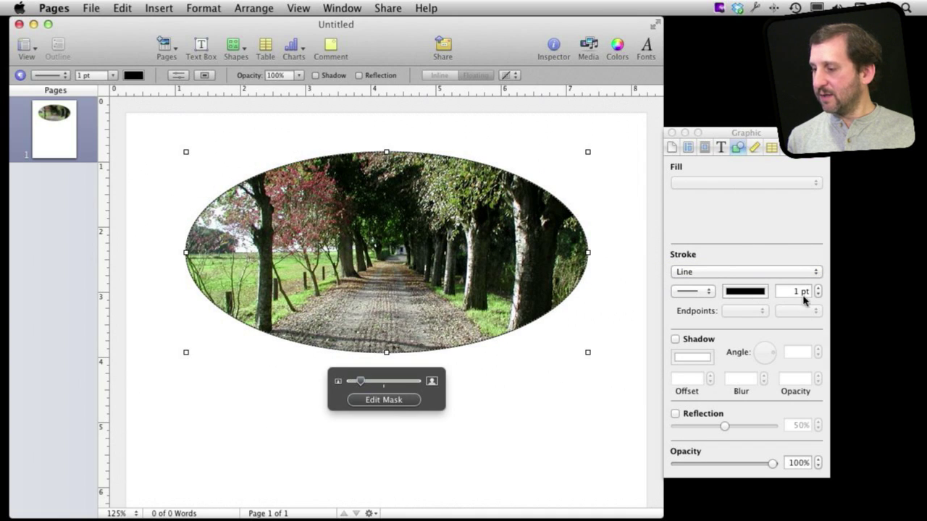
pyautogui.moveTo(817, 288); pyautogui.dragTo(818, 289)
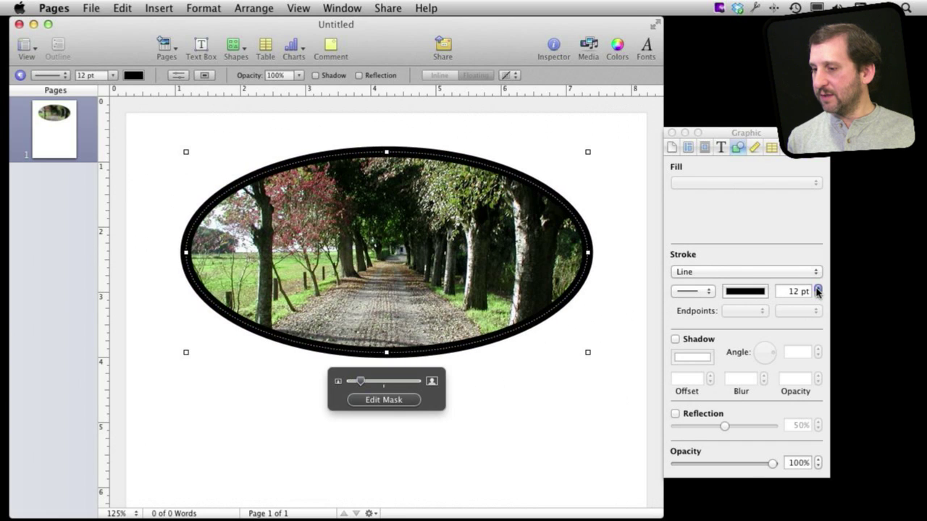
pyautogui.click(818, 290)
pyautogui.click(707, 271)
pyautogui.click(703, 288)
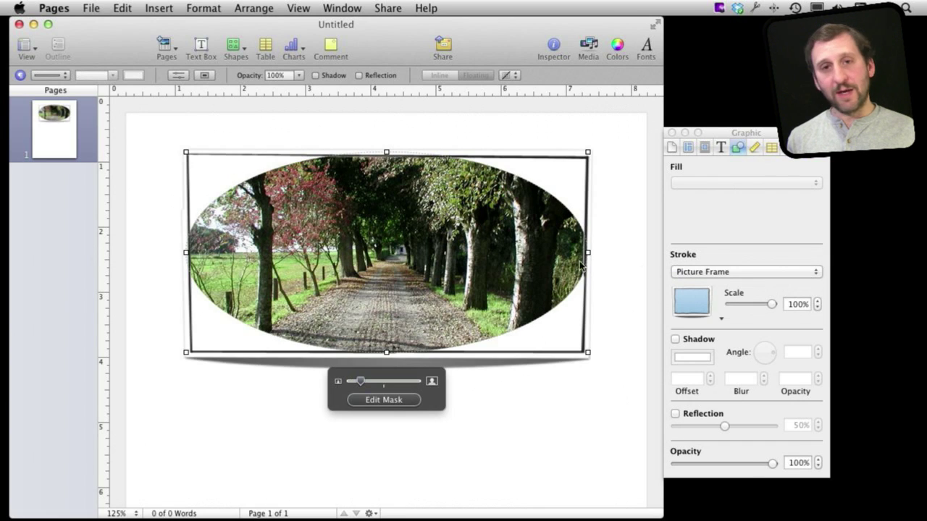
pyautogui.click(710, 273)
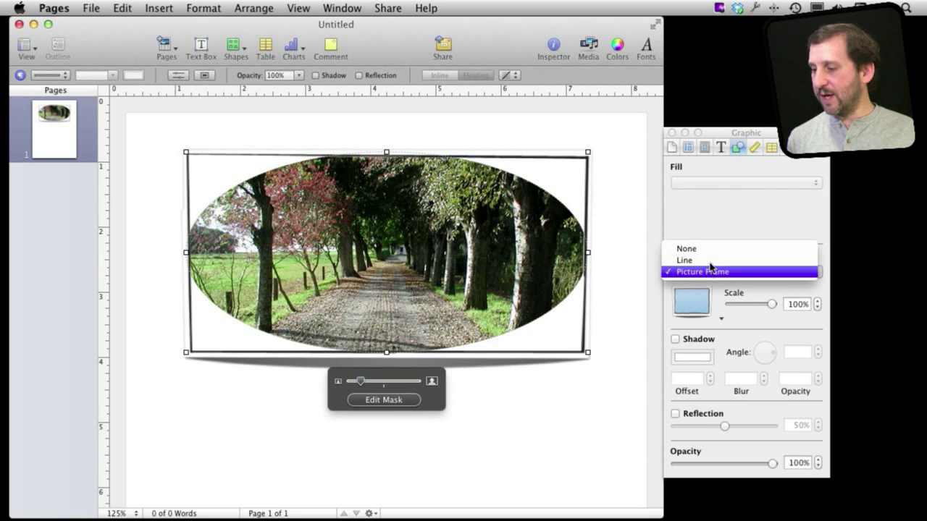
pyautogui.click(709, 258)
# - Switch the outline to the rough brush-stroke line style at 12 pt width
pyautogui.click(694, 292)
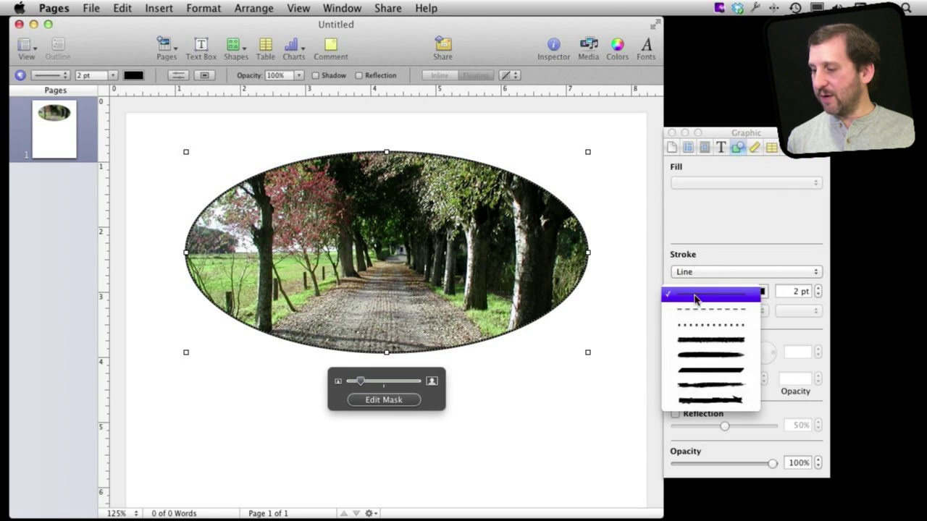
pyautogui.click(699, 355)
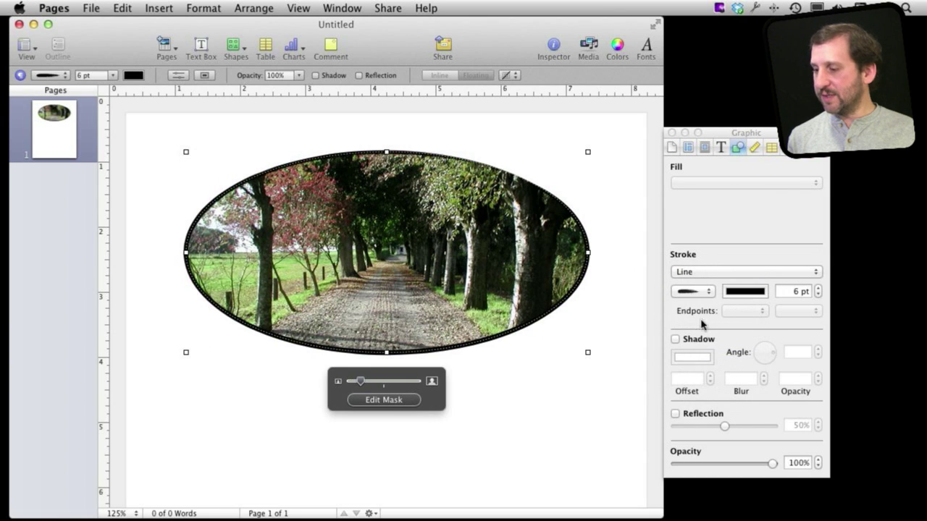
pyautogui.click(700, 293)
pyautogui.click(701, 326)
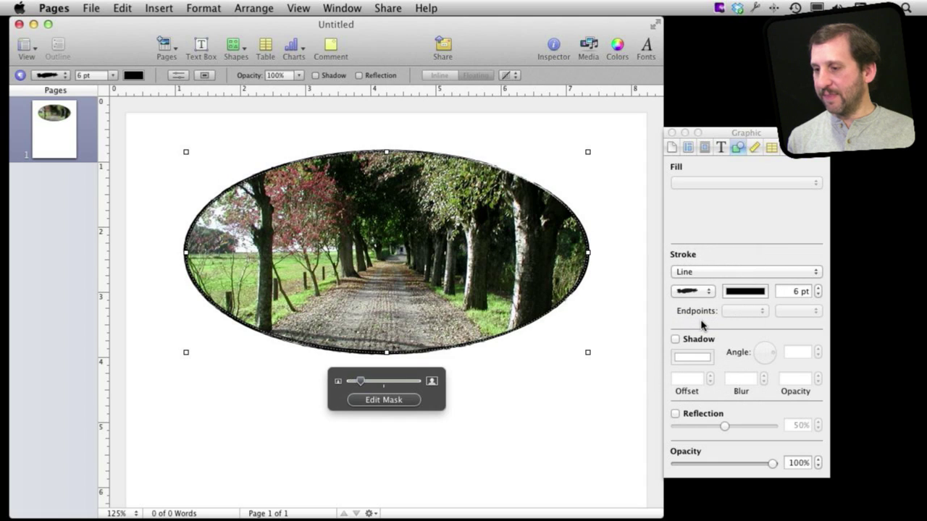
pyautogui.click(817, 294)
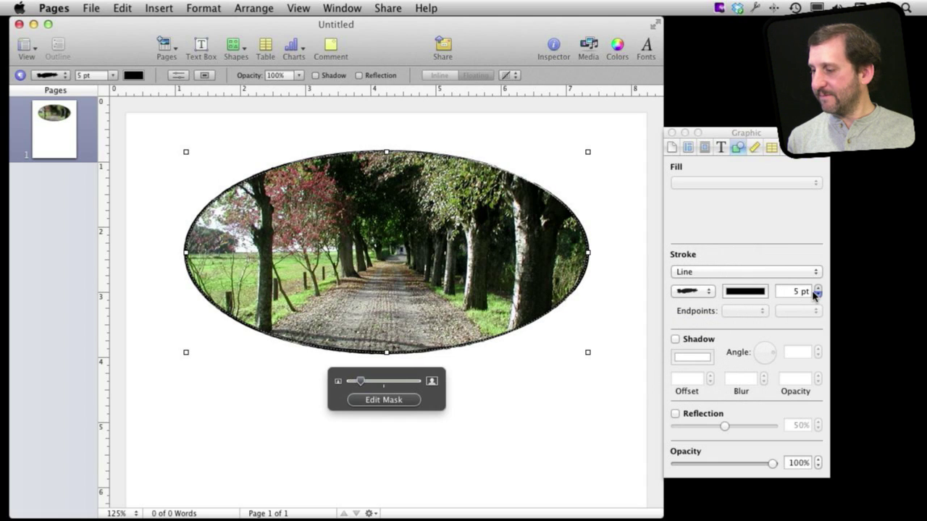
pyautogui.click(817, 288)
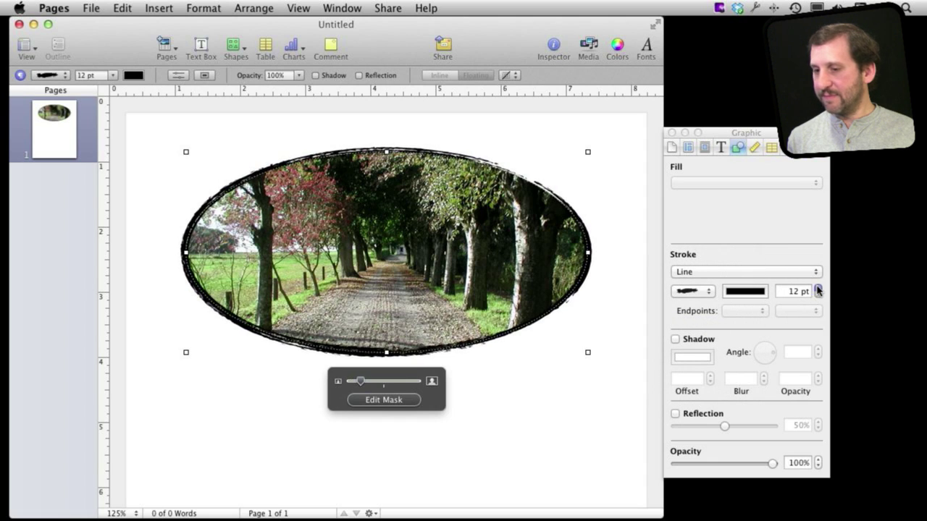